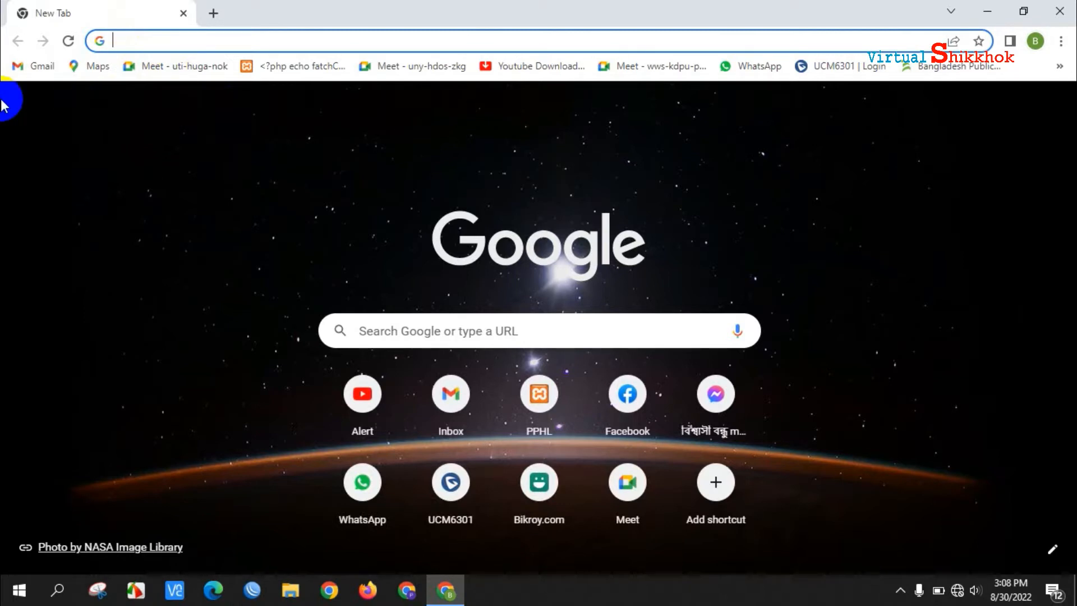
Step: Load the router admin page at 192.168.0.1 in Chrome
text(1)
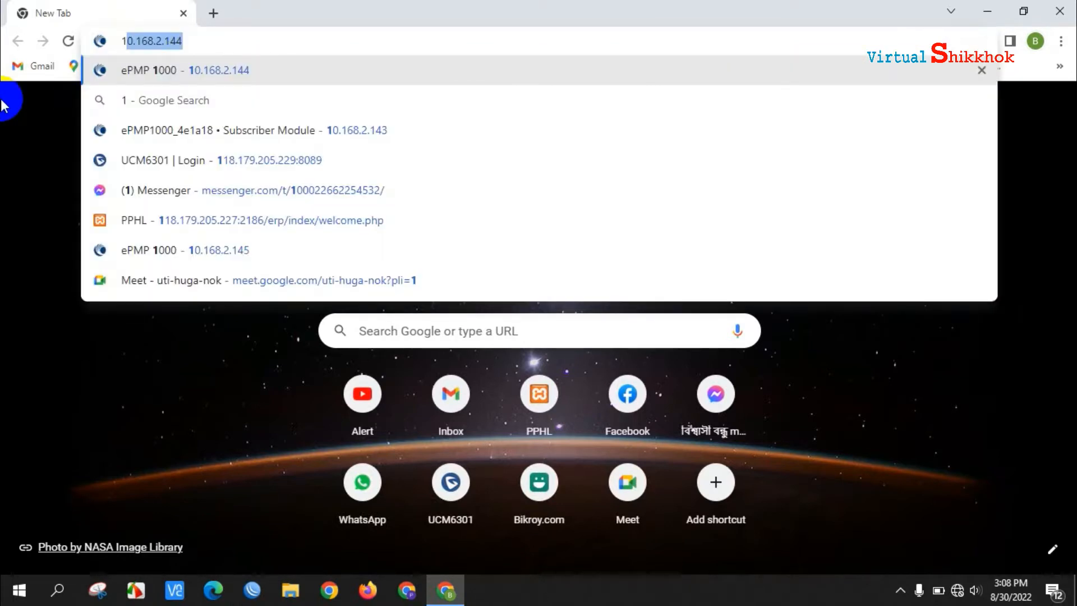
text(92.16)
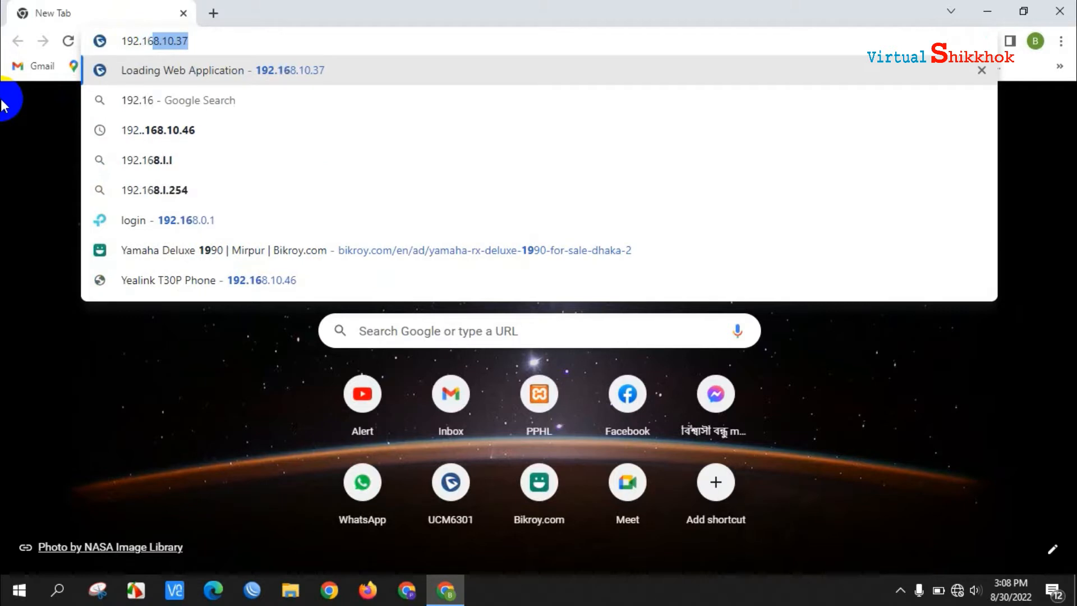
text(8.0.1)
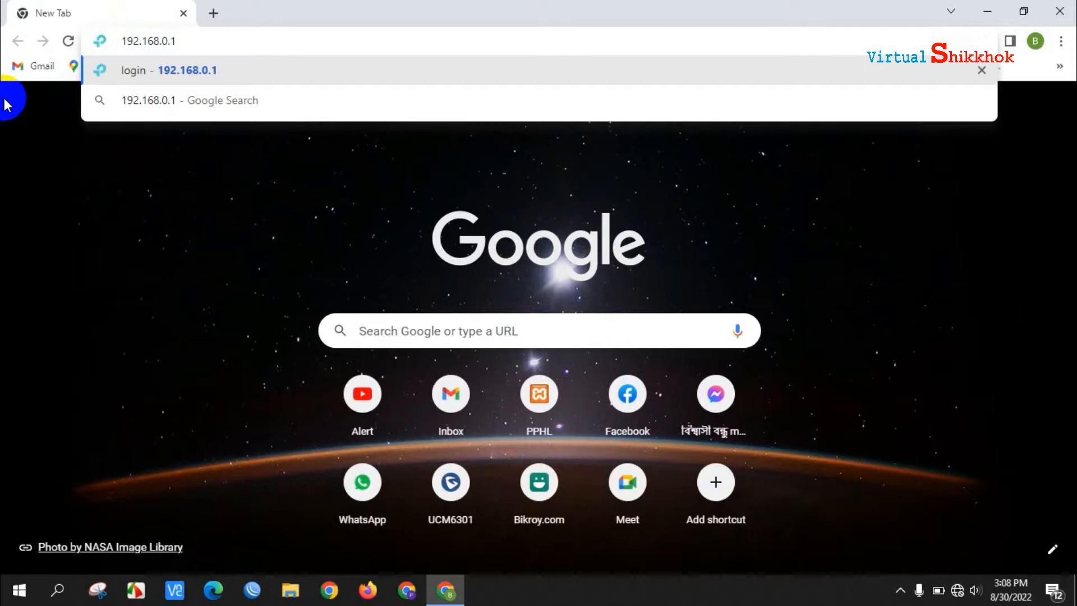
key(Return)
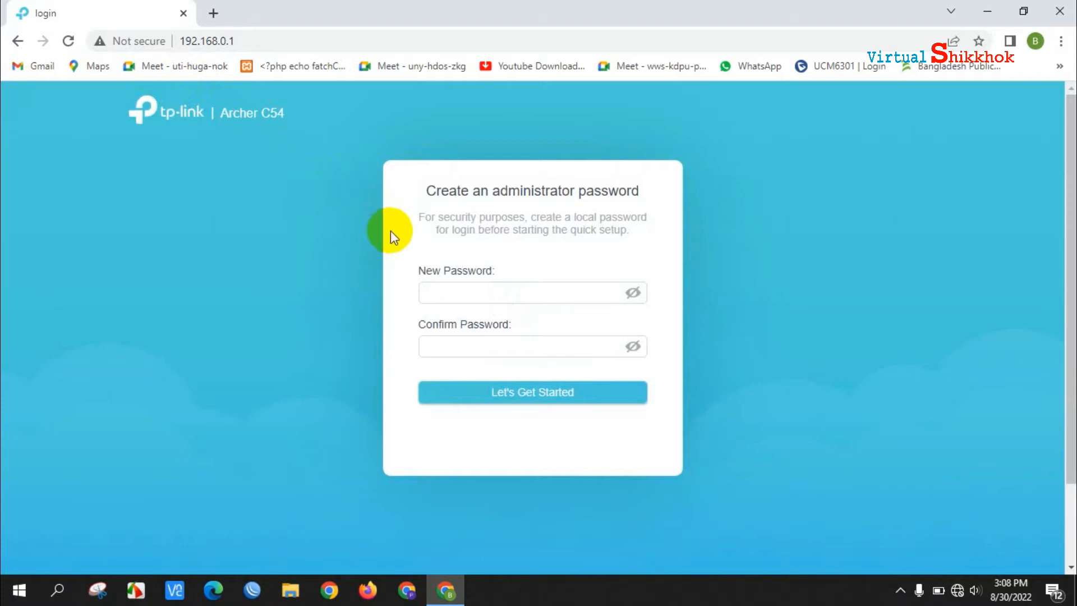
Step: Create and confirm a new administrator password, then start the quick setup
click(499, 291)
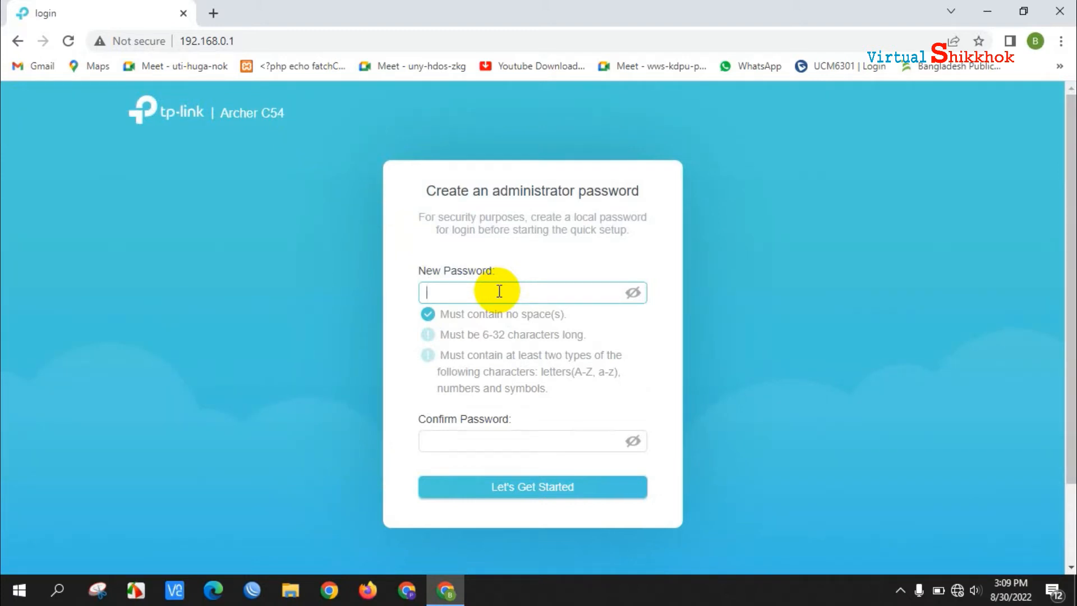
text(*******)
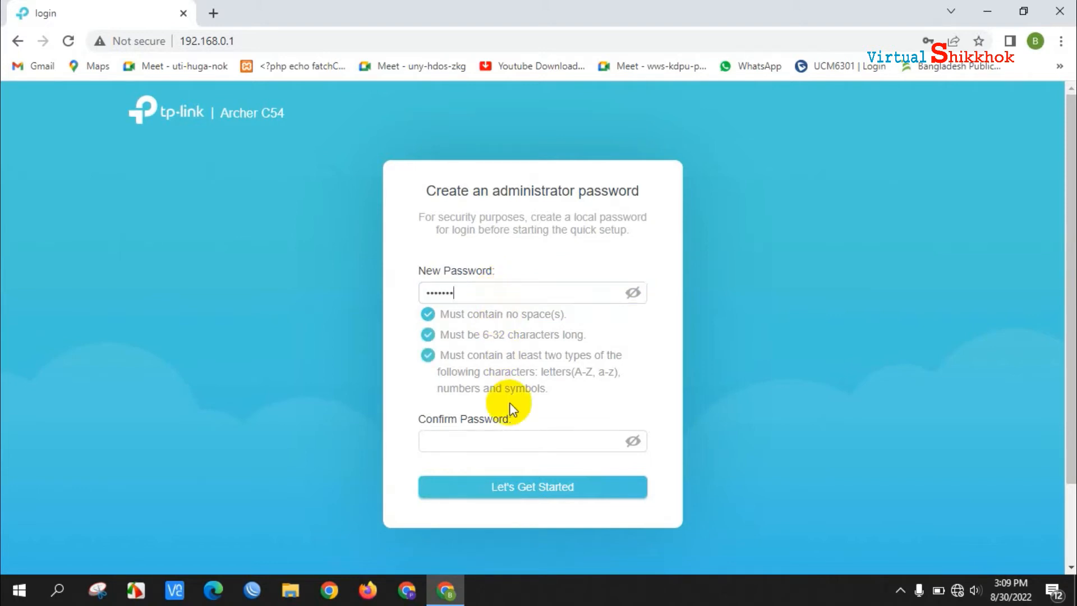
click(494, 441)
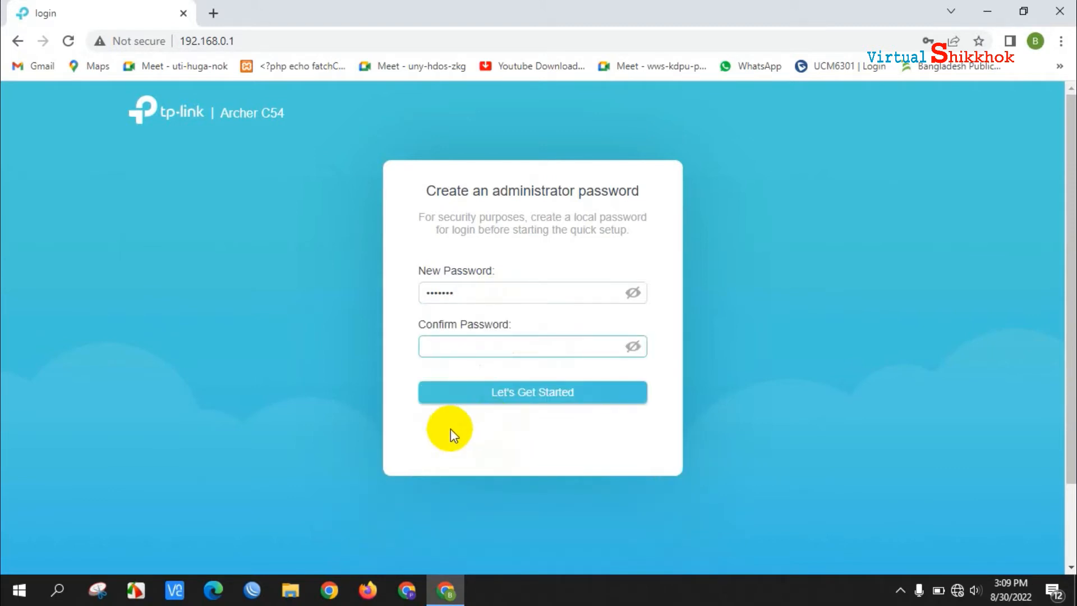
text(****)
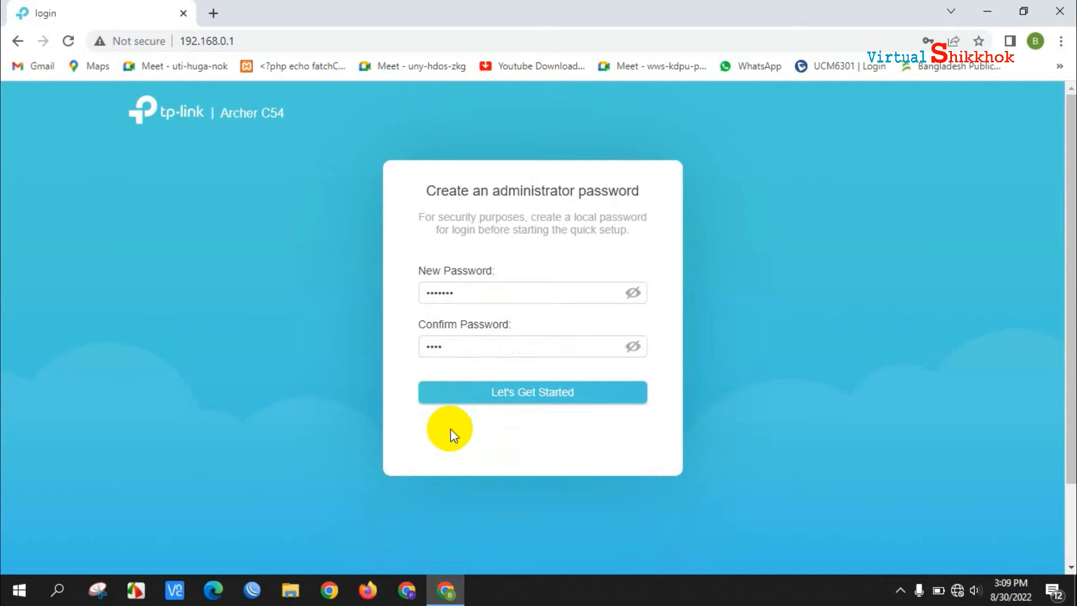
text(***)
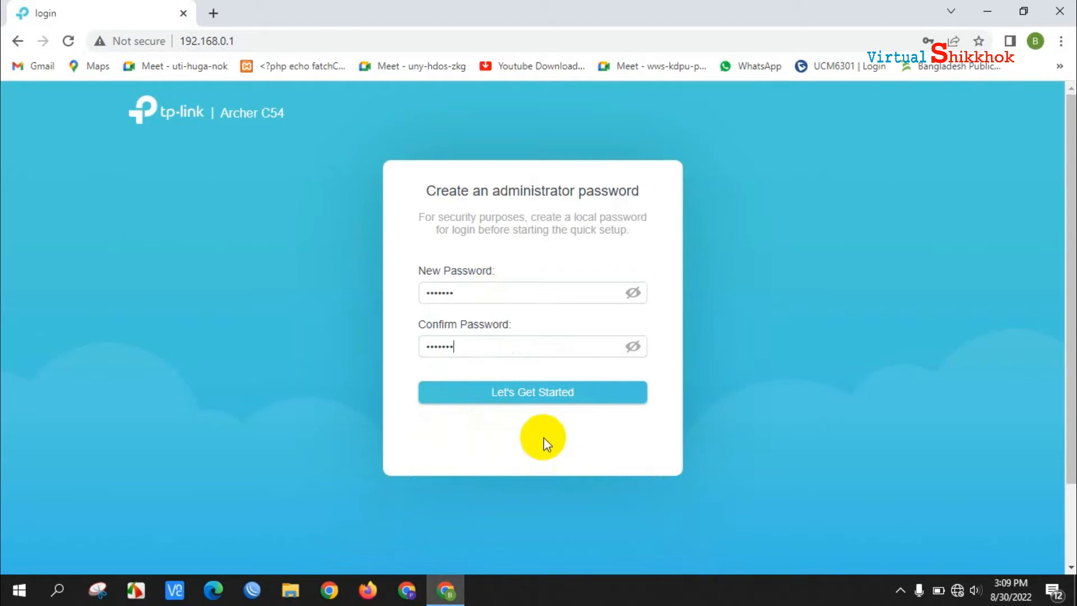
click(507, 395)
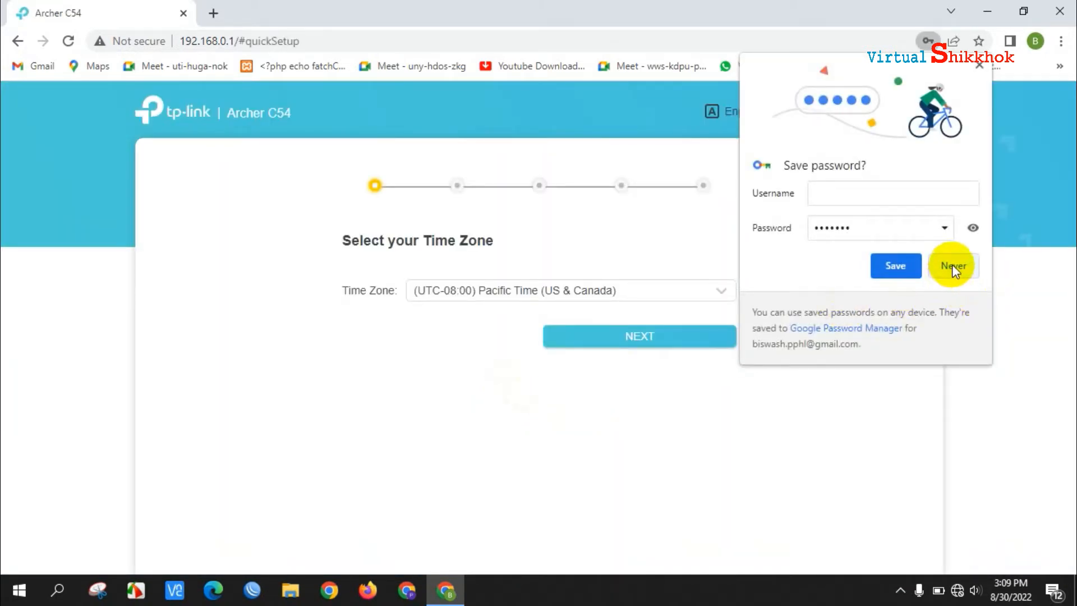
Step: Decline Chrome's password saving and choose the (UTC+06:00) Dhaka time zone
click(951, 268)
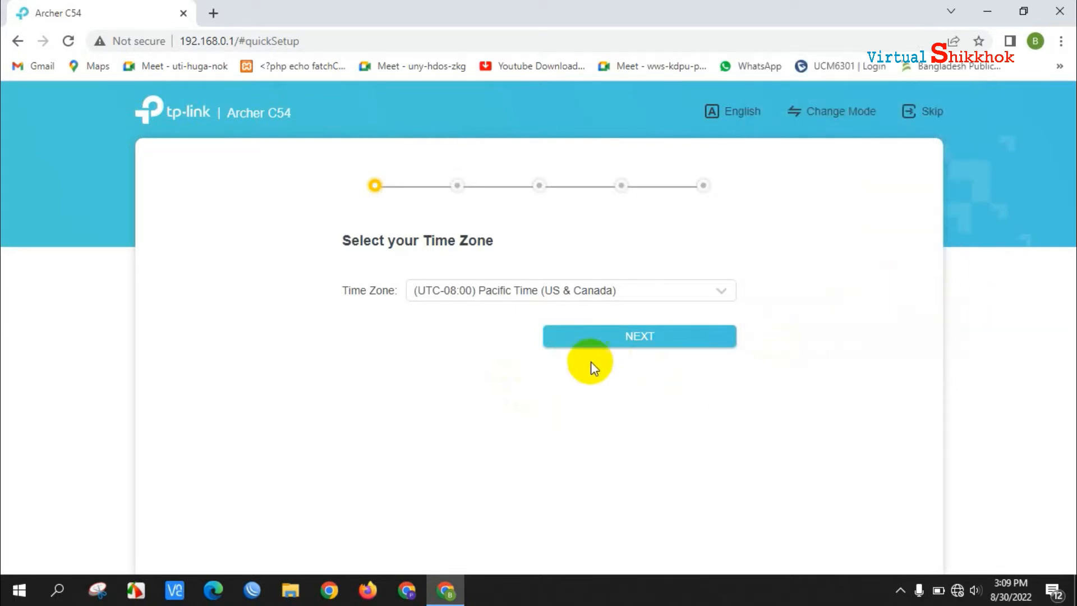
click(542, 298)
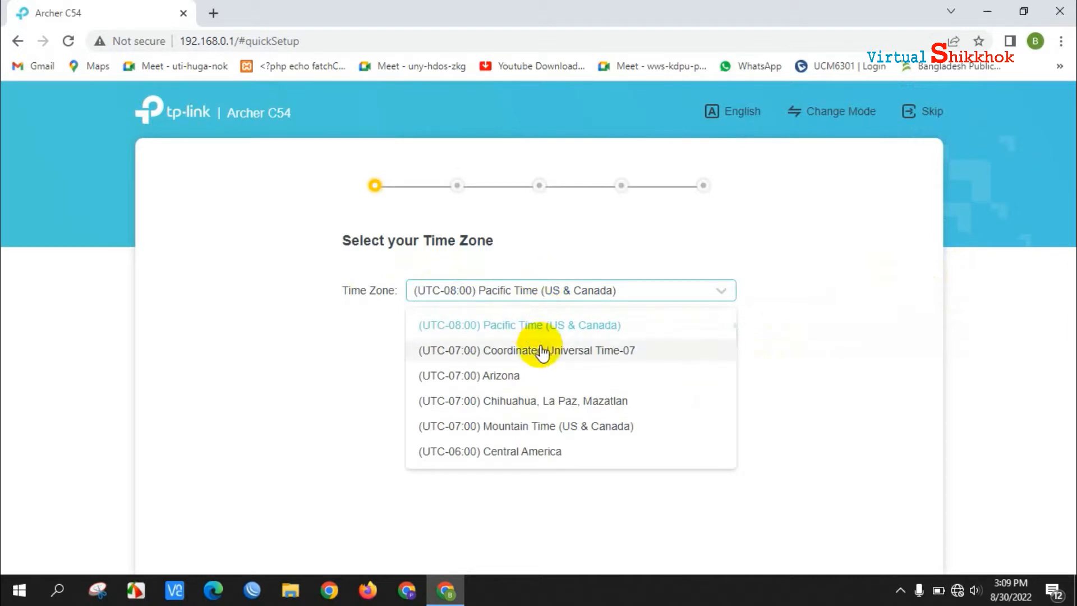
scroll(542, 361, down, 5)
scroll(550, 371, down, 1)
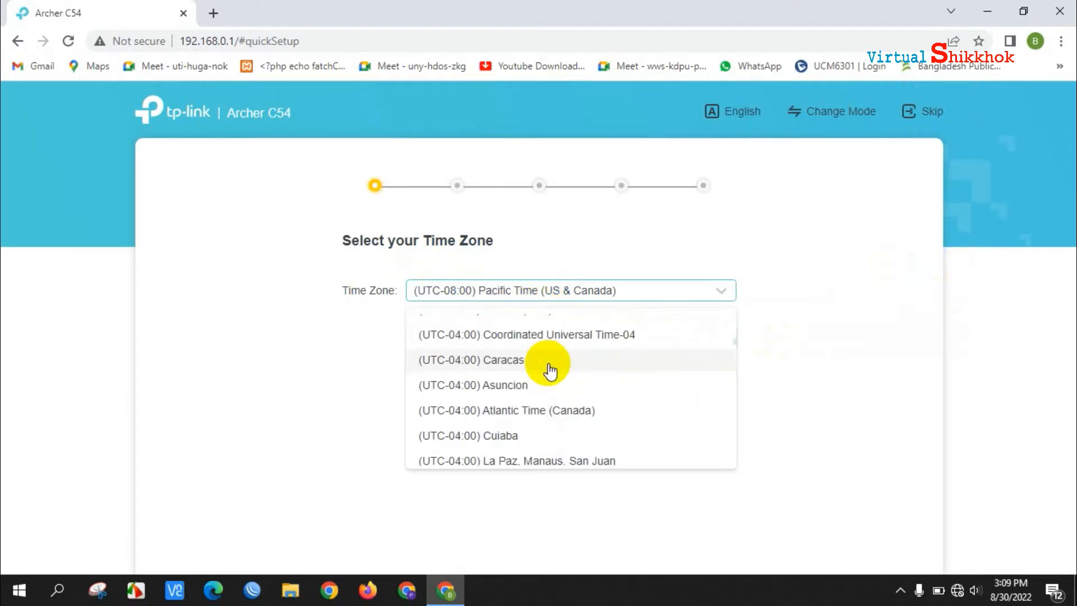
scroll(549, 369, up, 5)
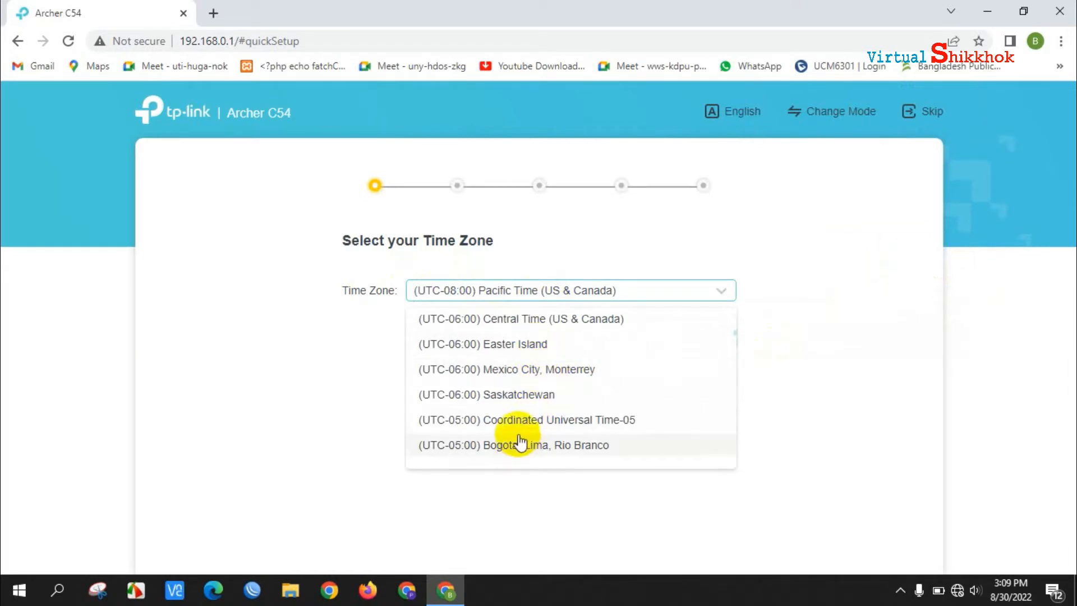
scroll(511, 406, up, 2)
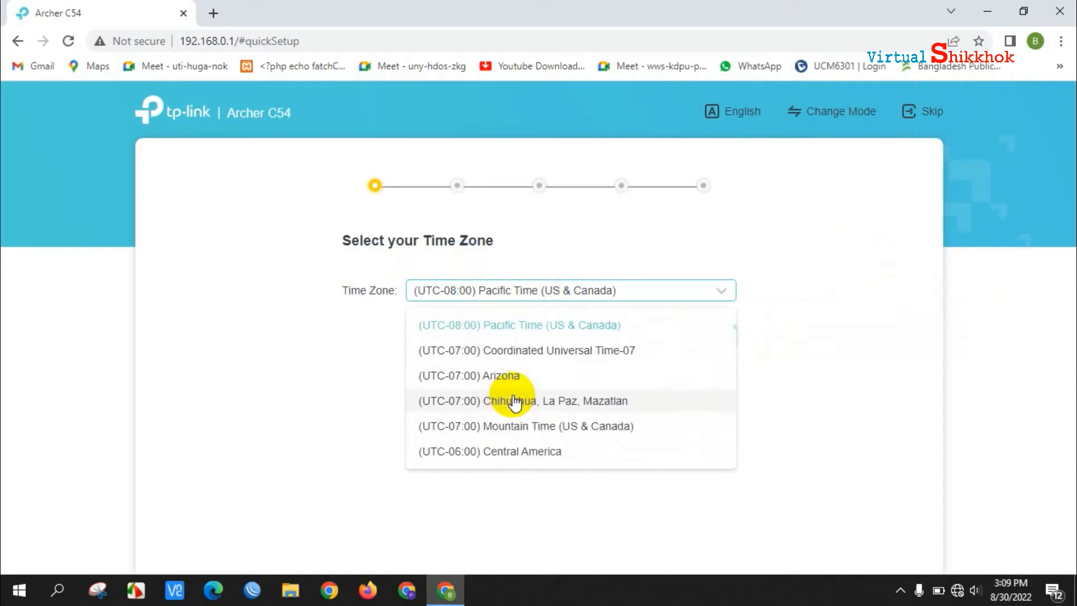
scroll(516, 400, down, 10)
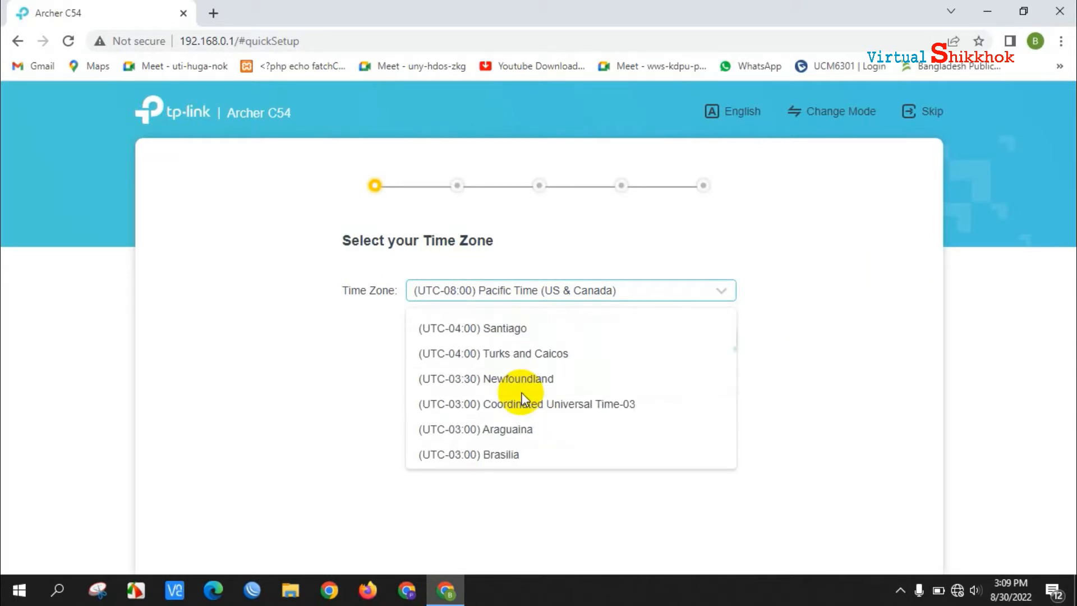
scroll(524, 400, down, 10)
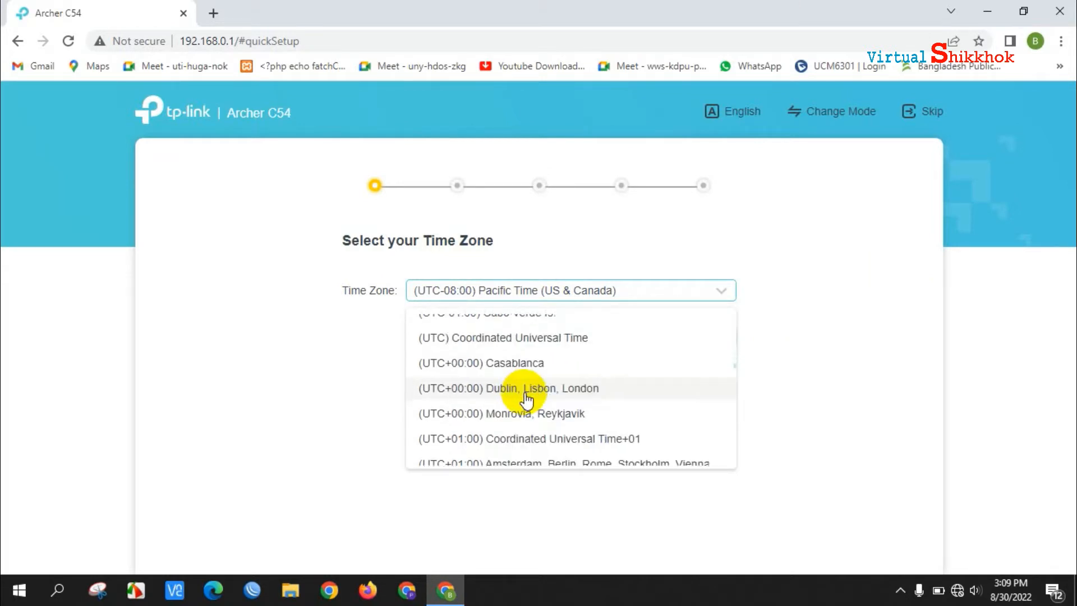
scroll(526, 400, down, 10)
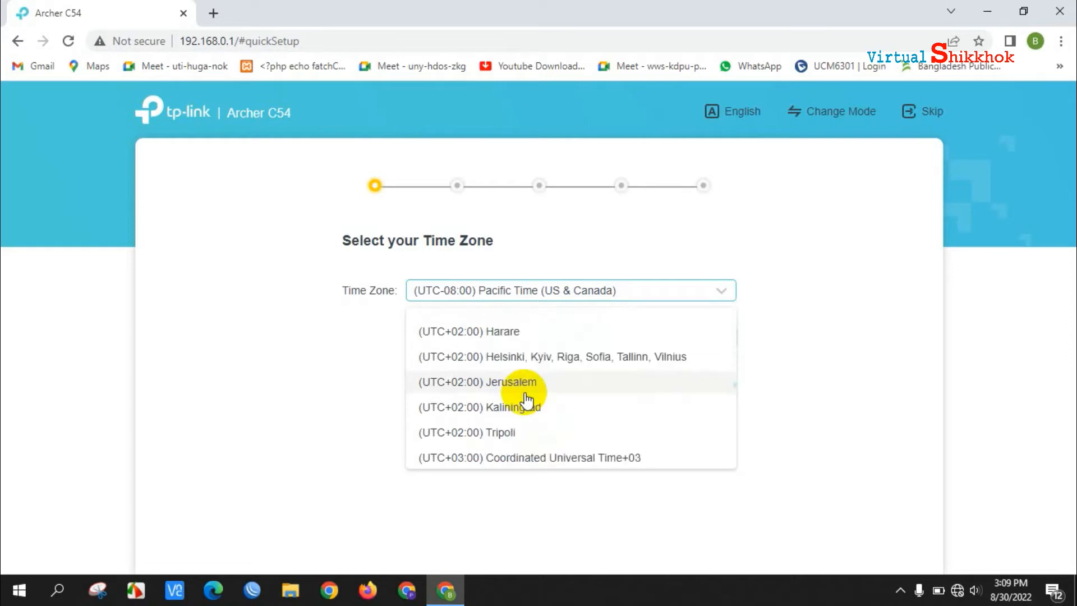
scroll(527, 400, down, 5)
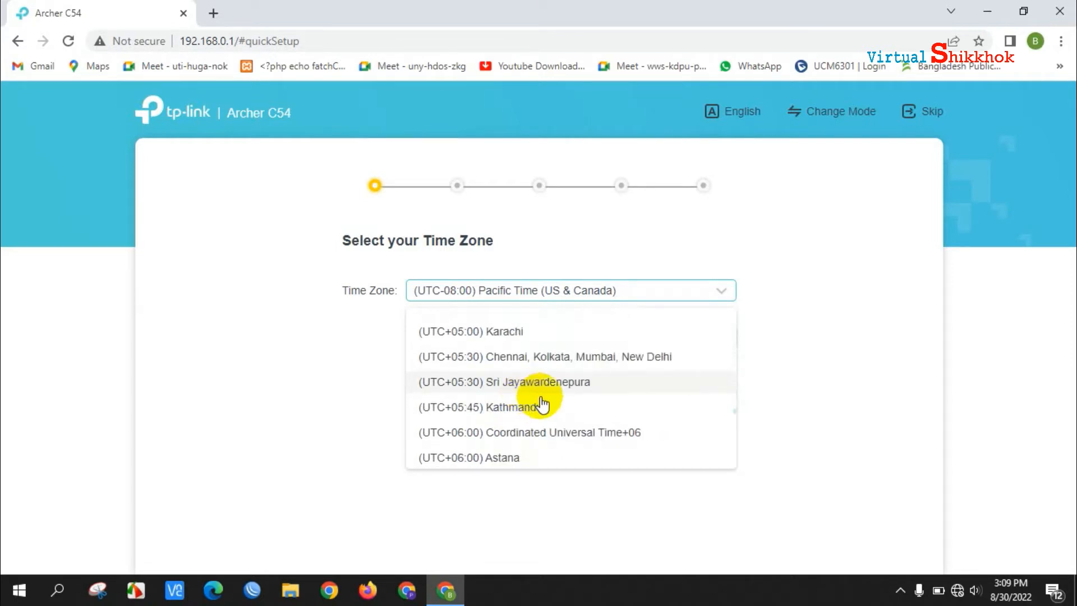
scroll(514, 453, down, 2)
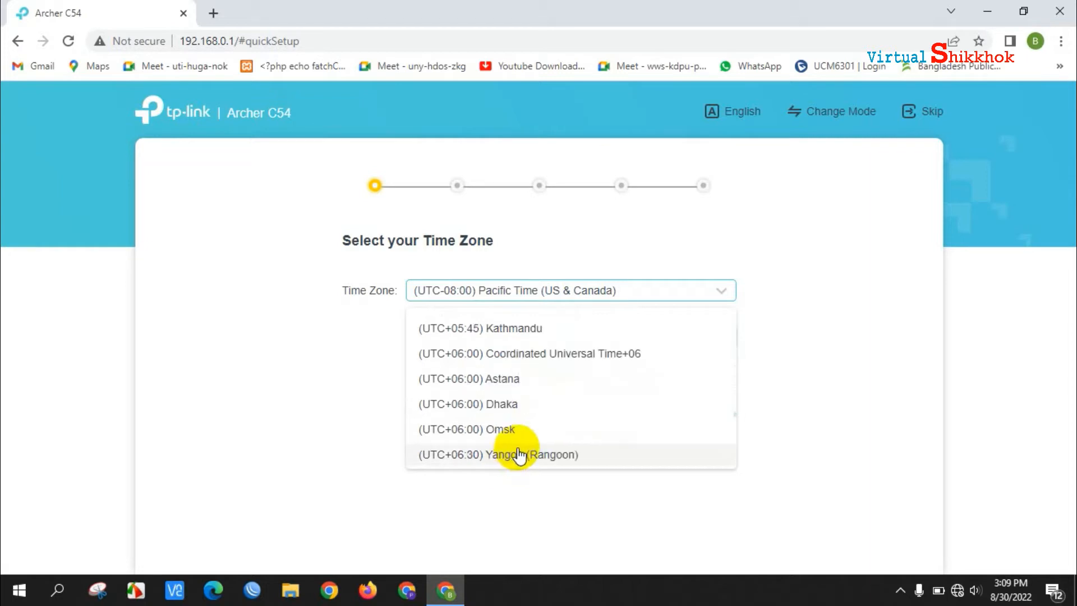
click(497, 405)
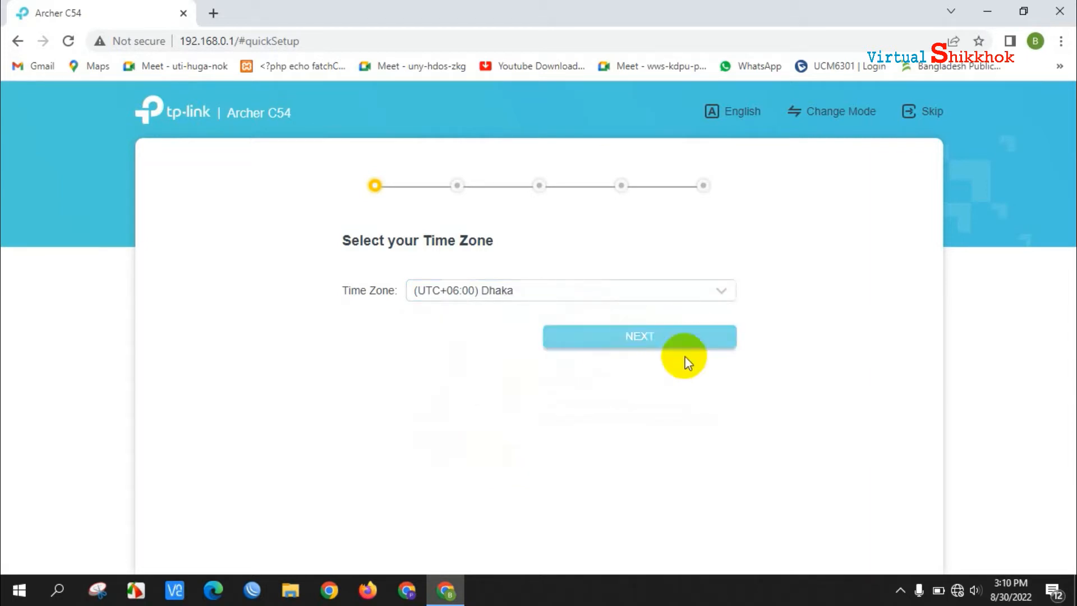
Step: Select PPPoE as the internet connection type and proceed to the account details
click(628, 340)
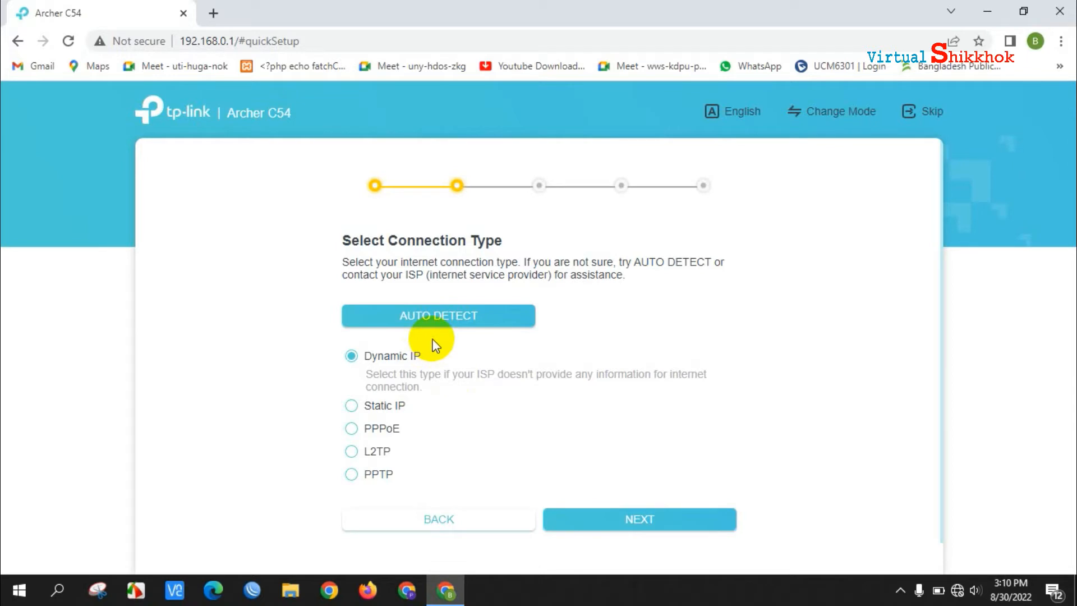
scroll(464, 374, down, 1)
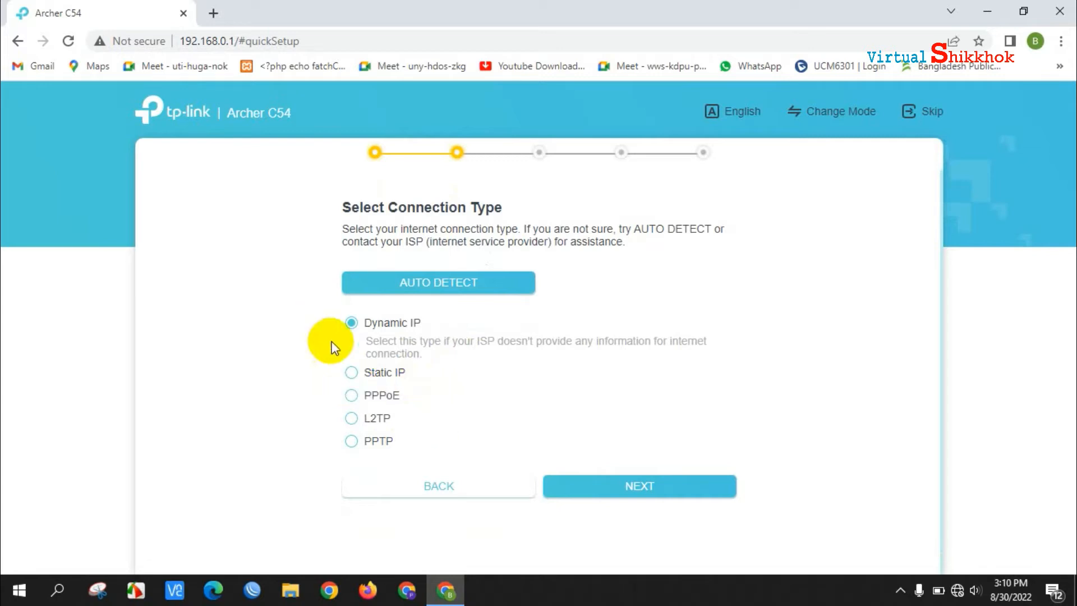
click(354, 396)
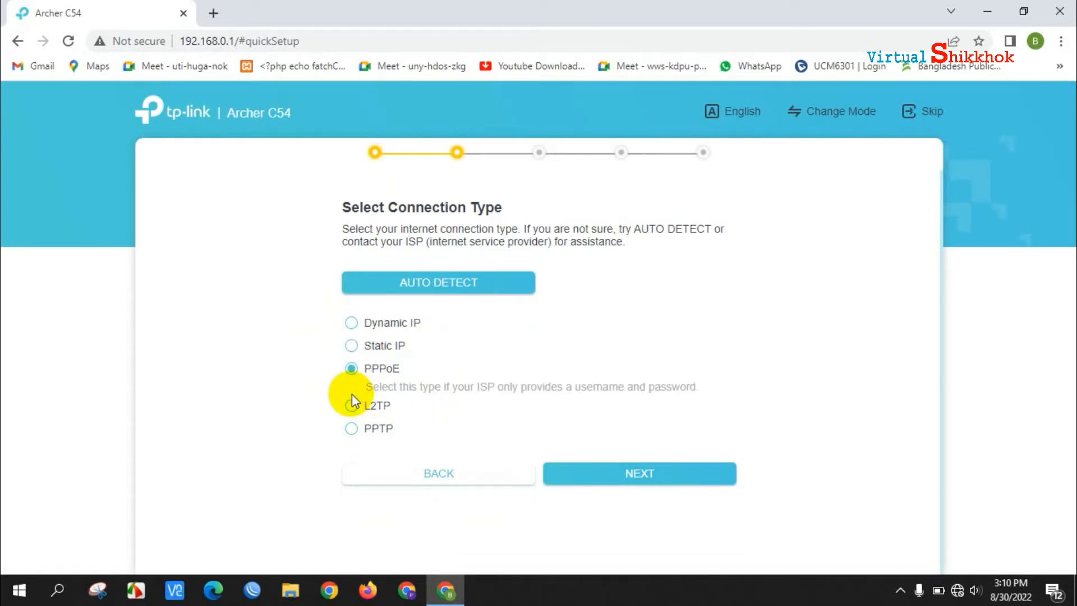
click(605, 474)
click(586, 304)
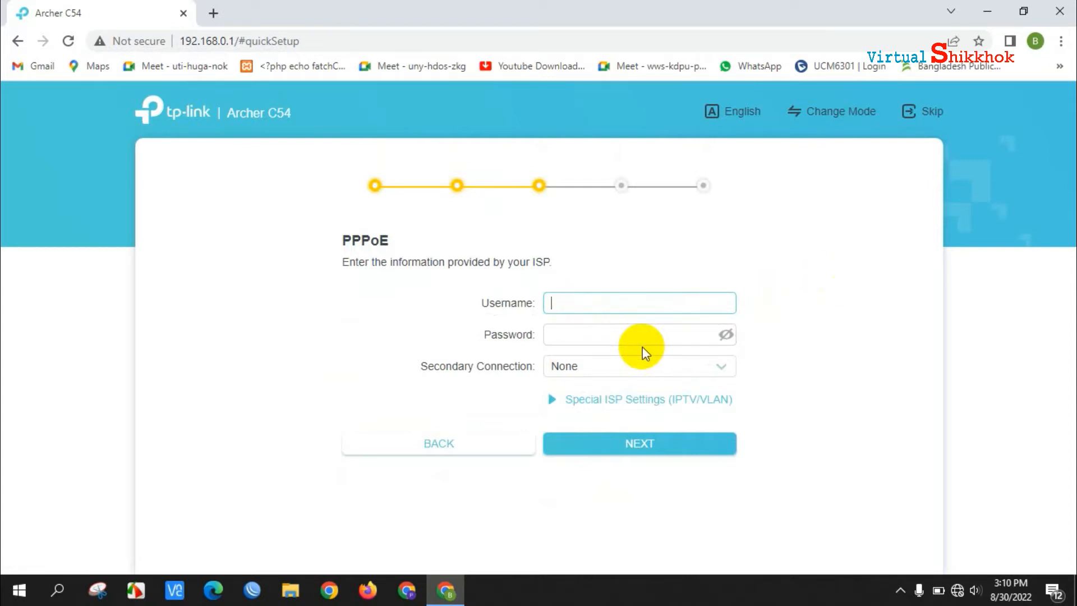
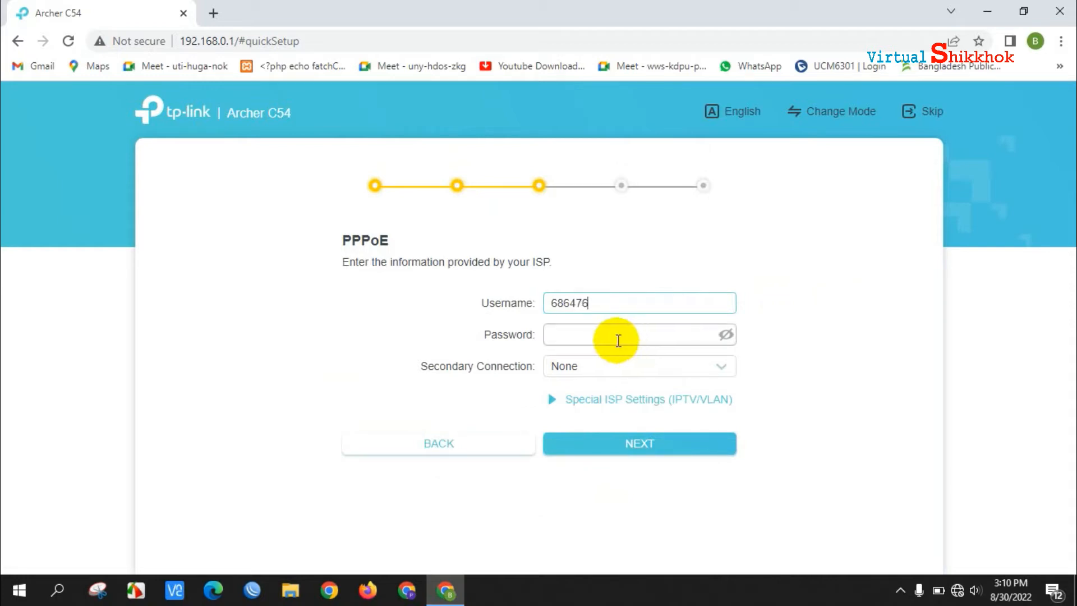
Step: Enter the ISP-provided PPPoE username and password and continue
click(619, 336)
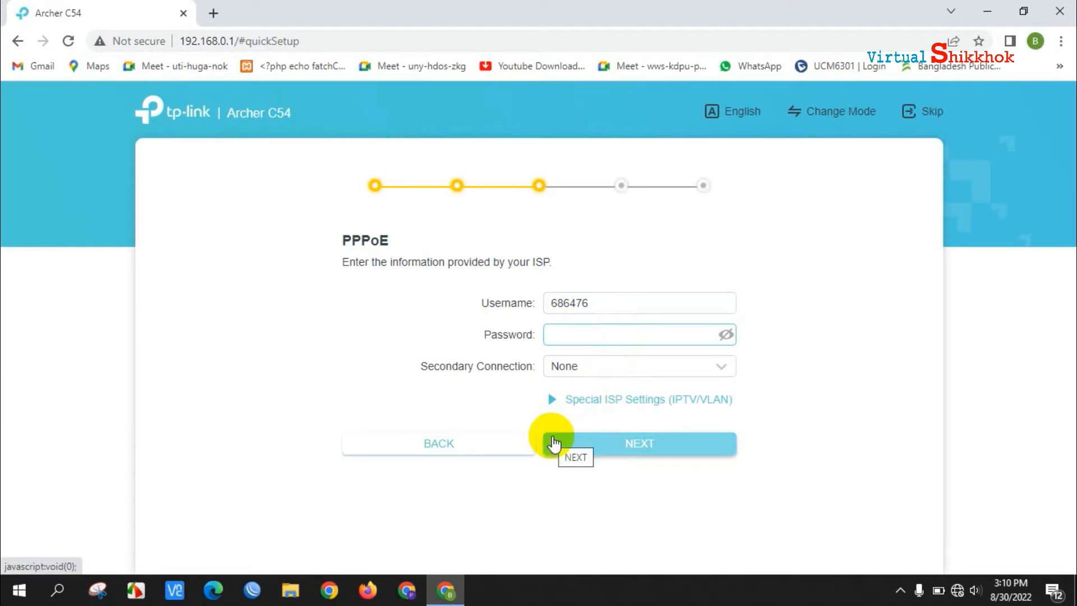
text(••)
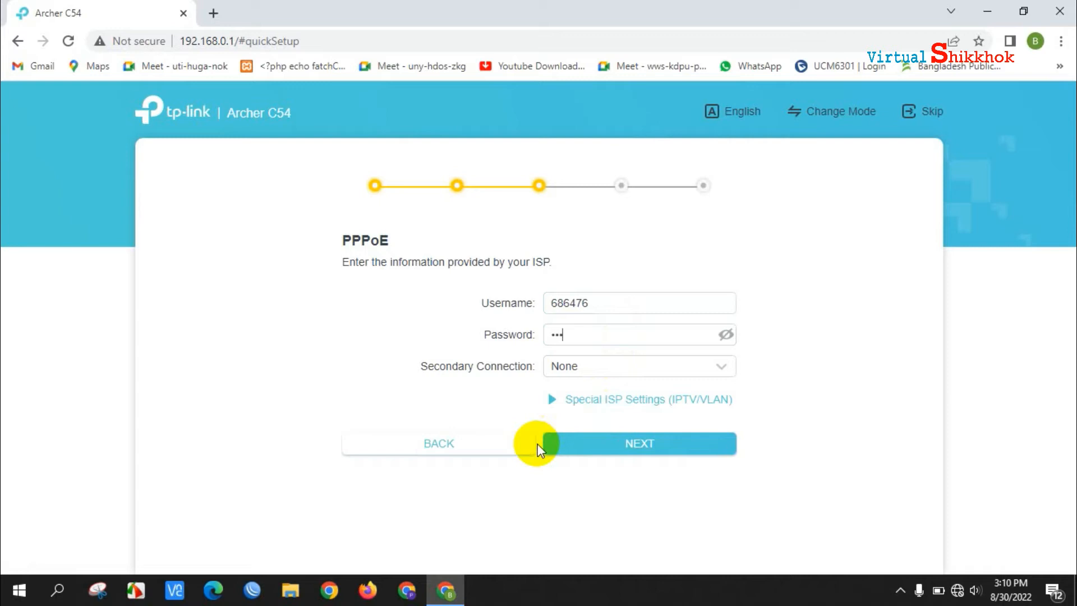
text(••••)
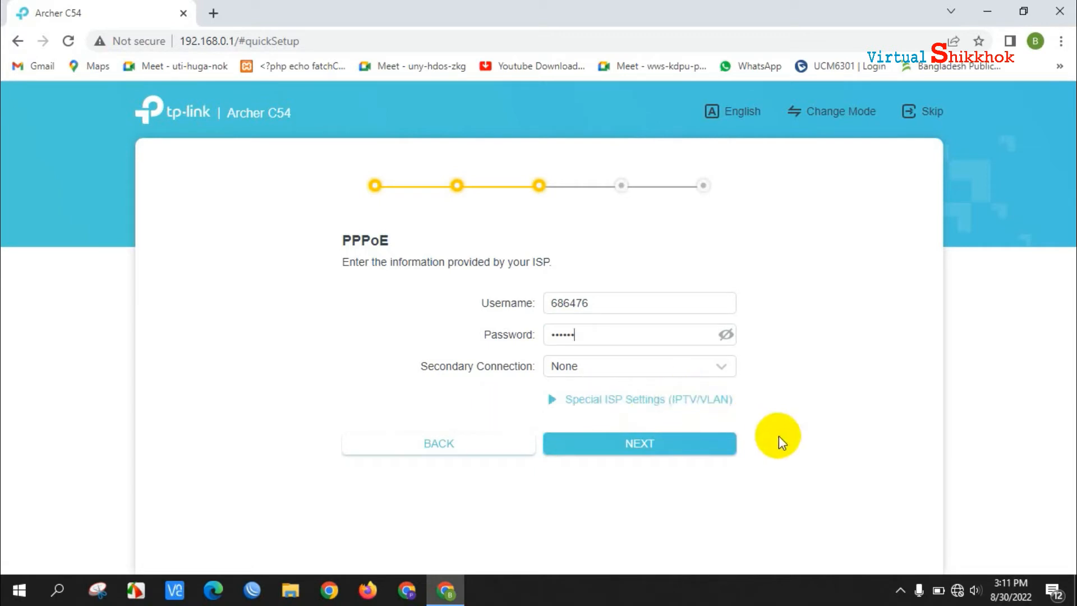
click(620, 449)
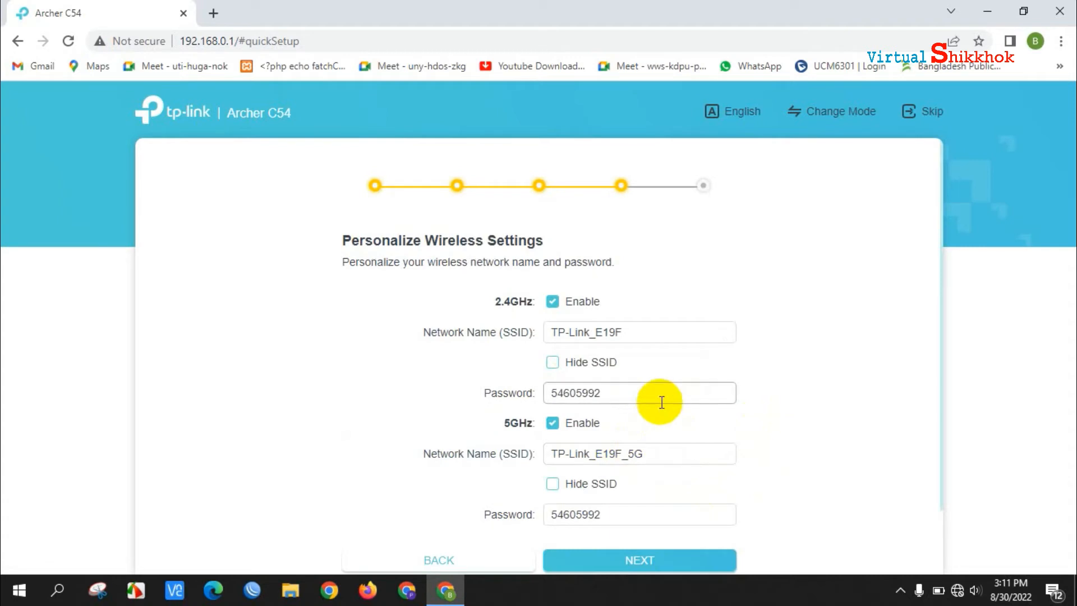
Step: Rename the 2.4GHz network to 'Peoples Service' and type a new Wi-Fi password
scroll(656, 396, down, 2)
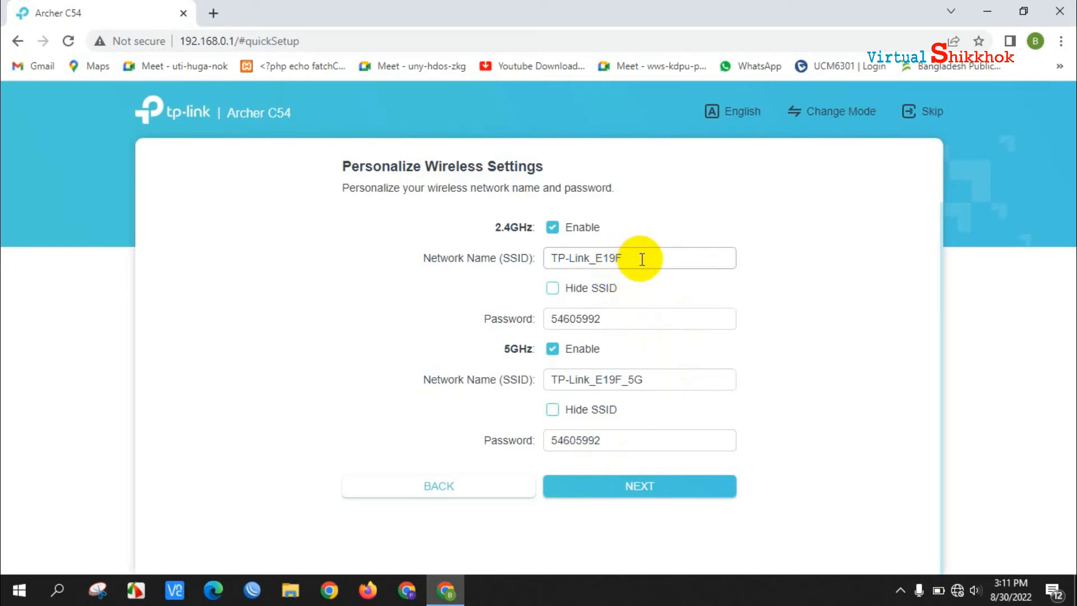
drag(642, 260, 511, 240)
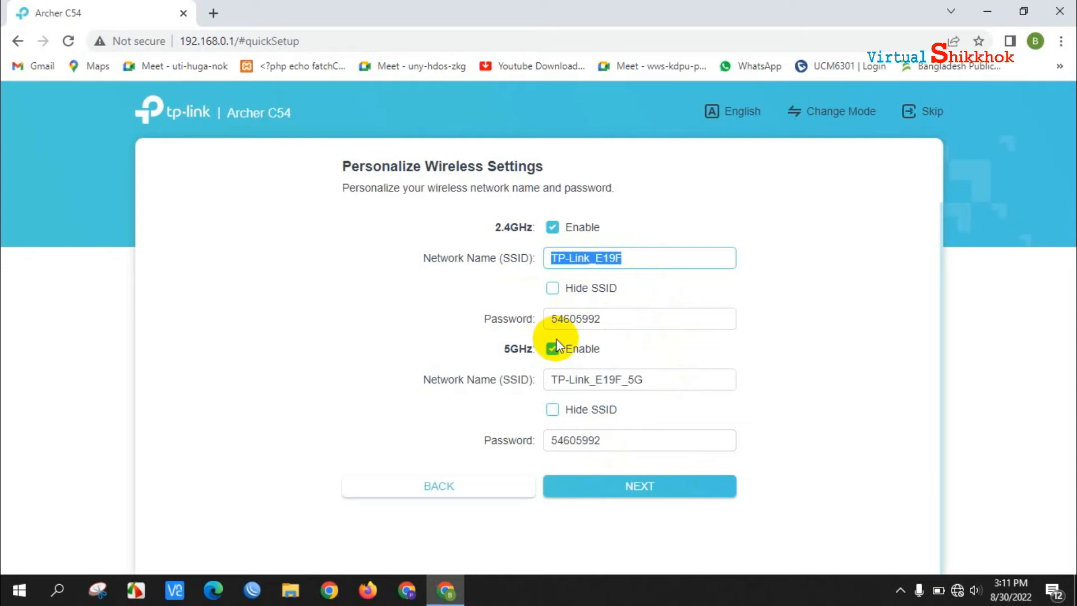
text(Peo)
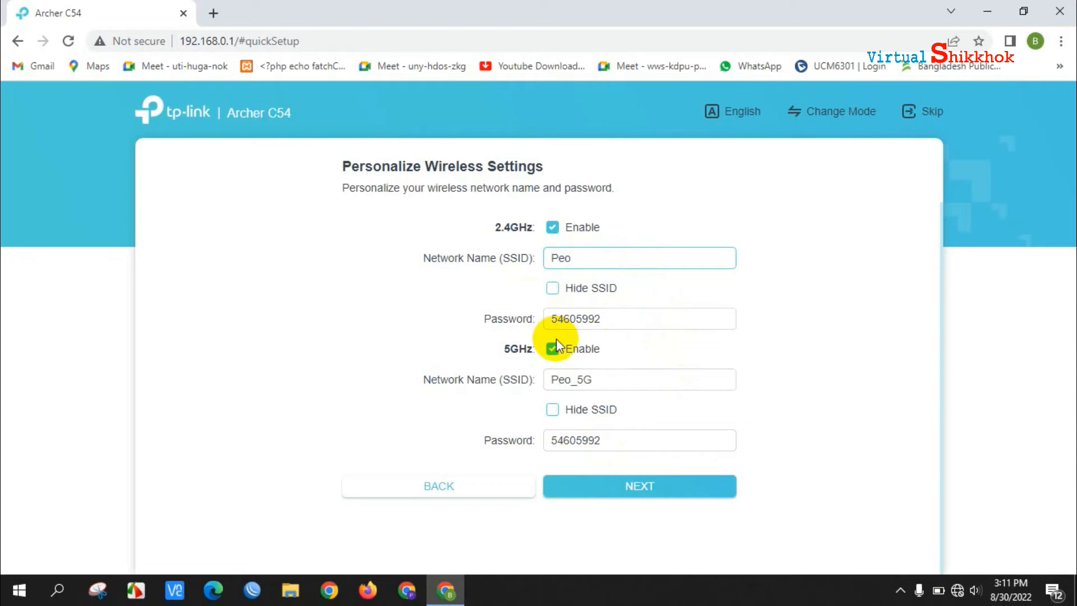
text(ples)
text(Net)
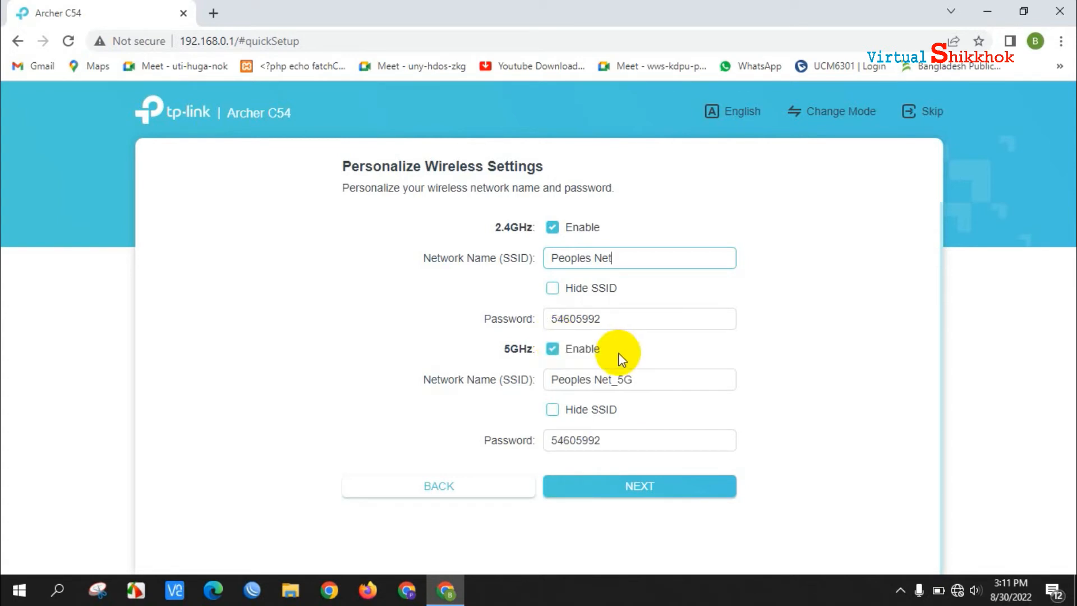
key(BackSpace)
key(BackSpace)
key(BackSpace)
text(Service)
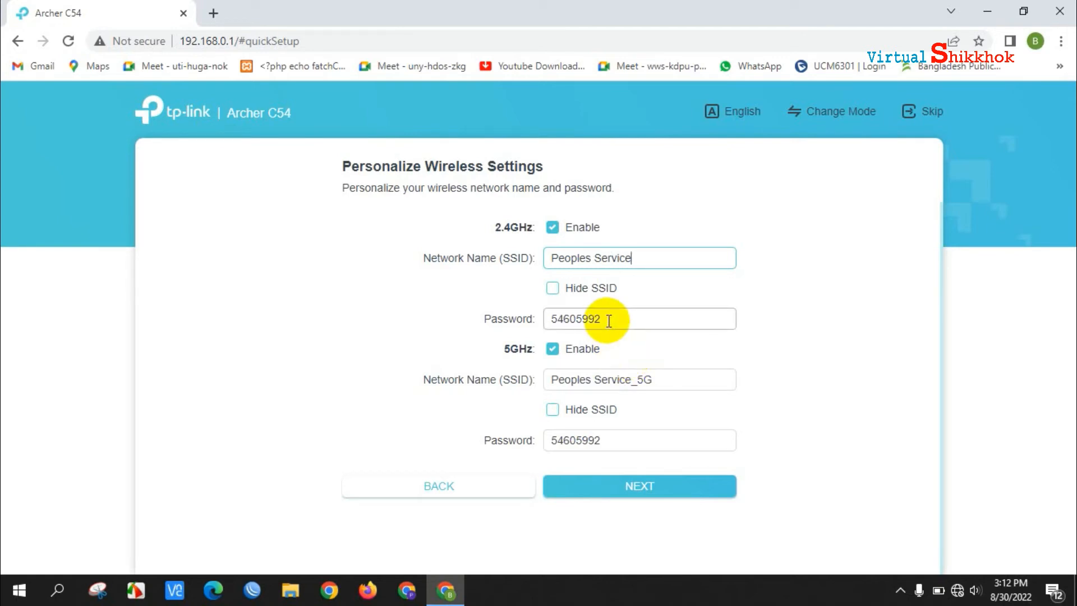
drag(608, 320, 519, 313)
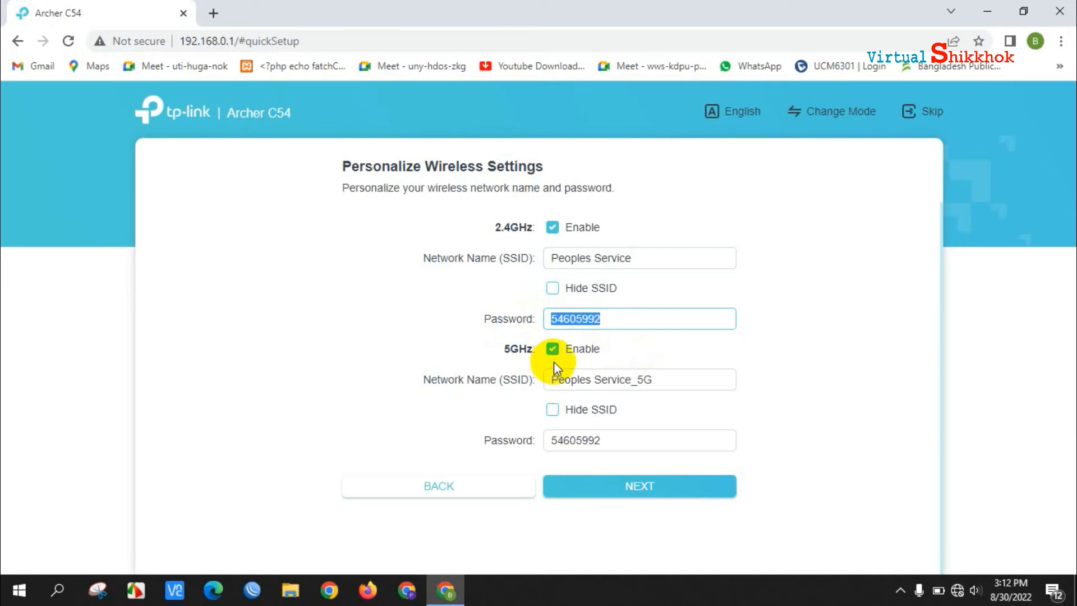
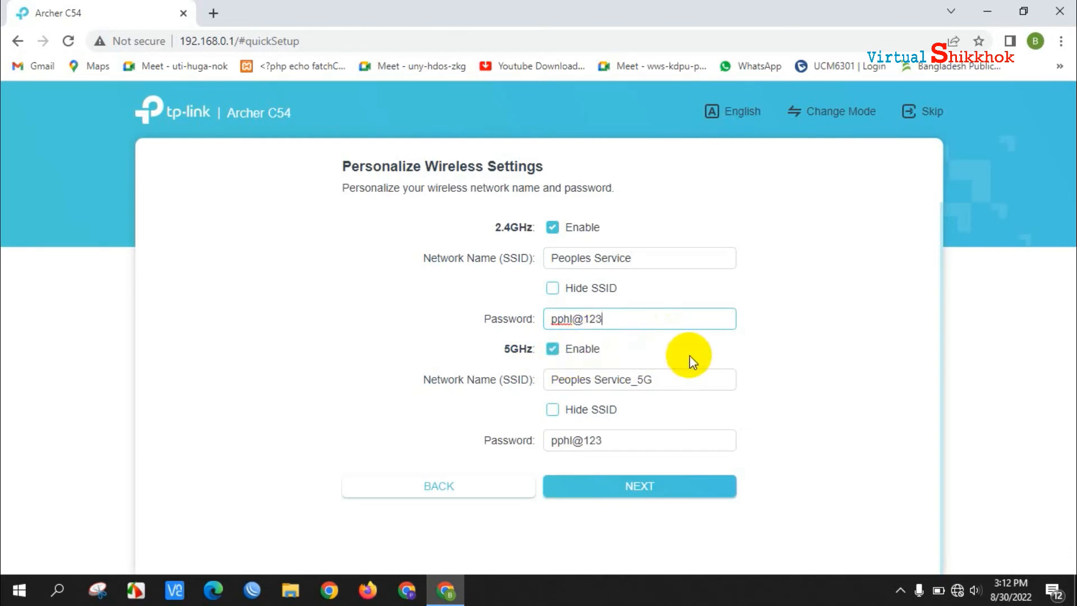
Step: Review the settings summary and apply the quick-setup configuration
click(615, 493)
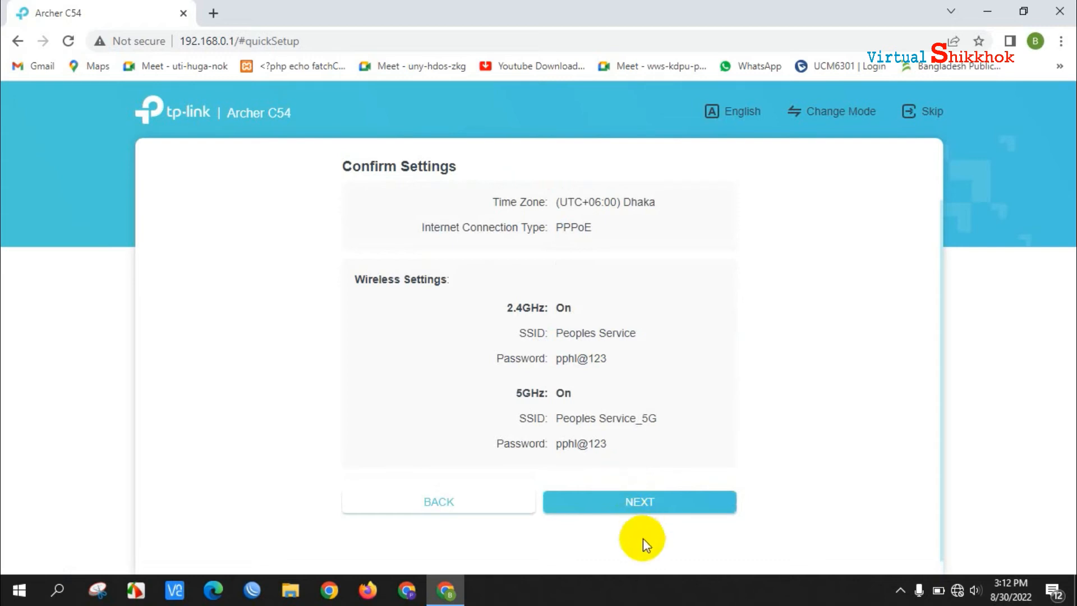
click(609, 505)
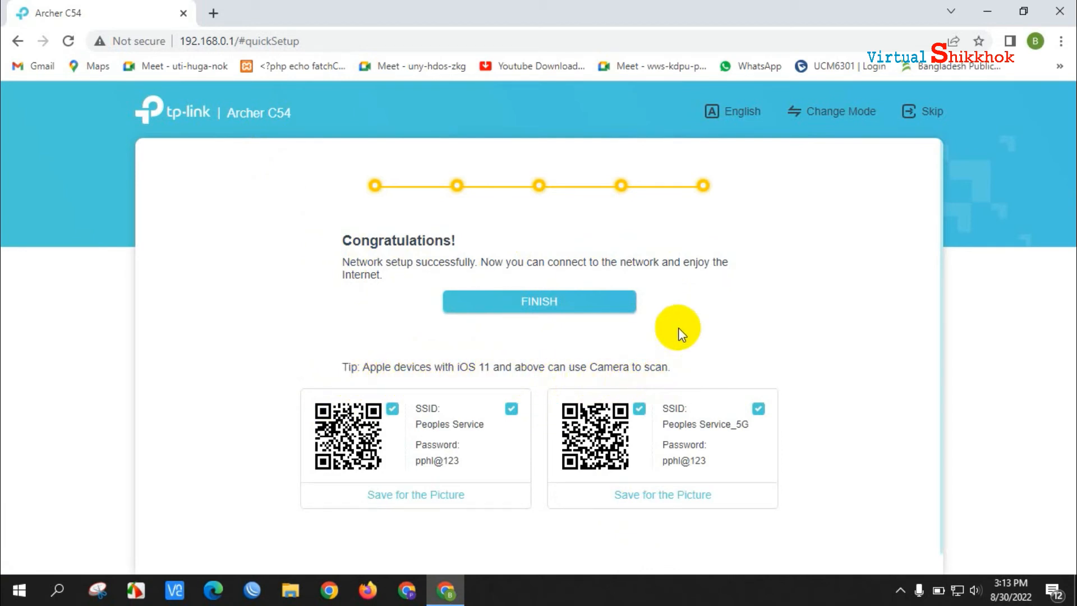
Step: Finish the quick setup and look through the Internet, Wireless and Advanced pages
click(530, 303)
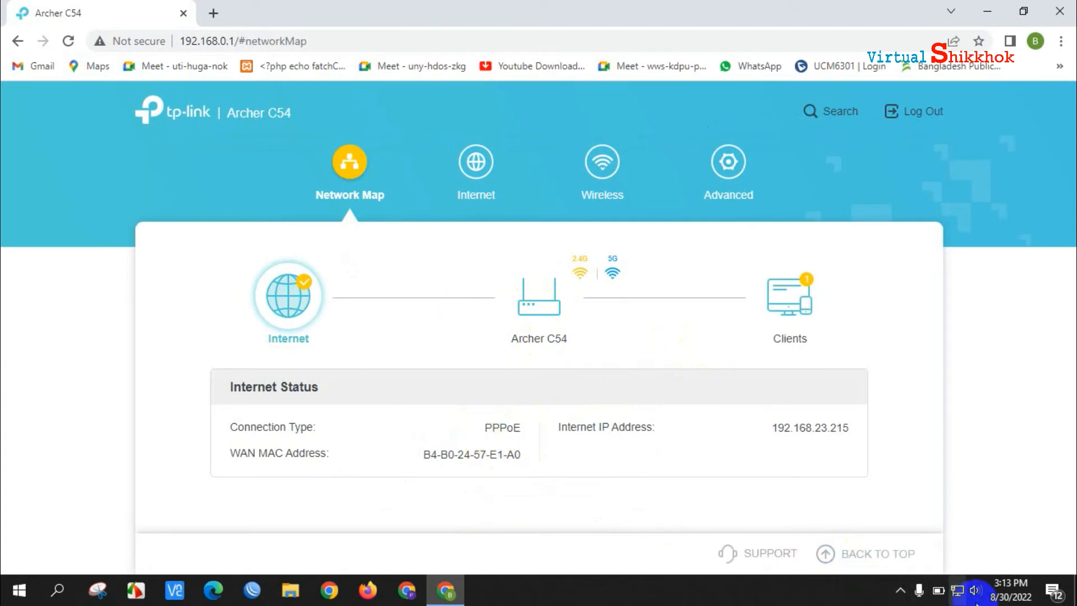
mouse_move(957, 594)
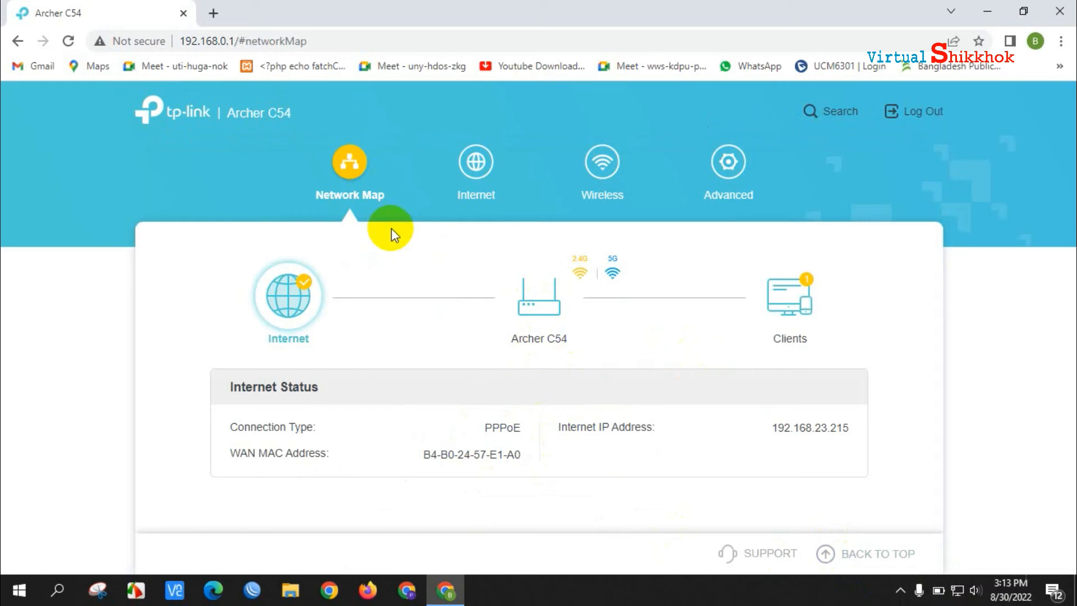
click(476, 165)
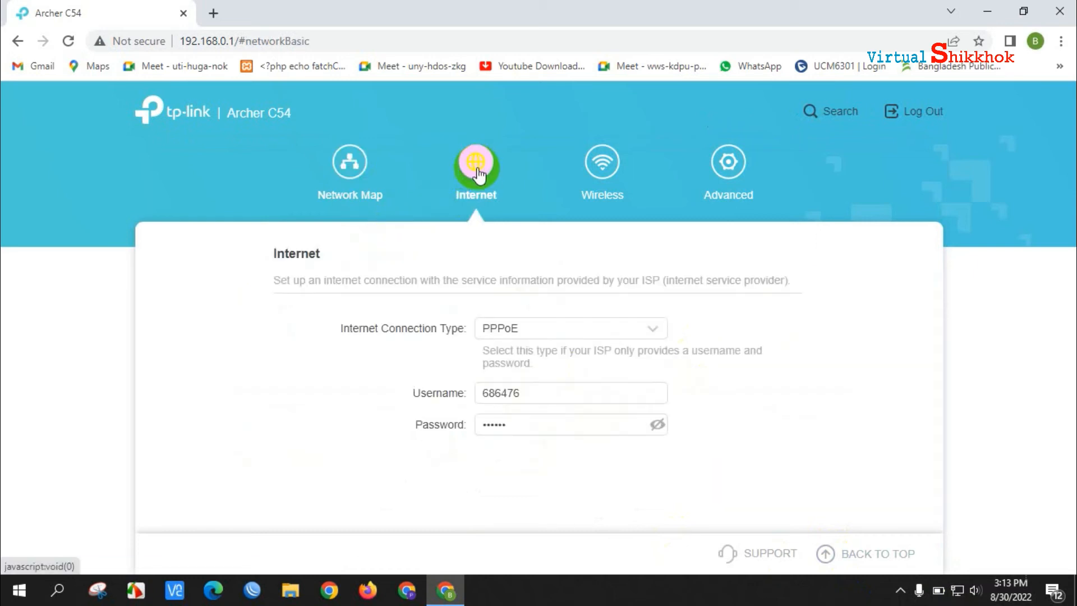
click(596, 163)
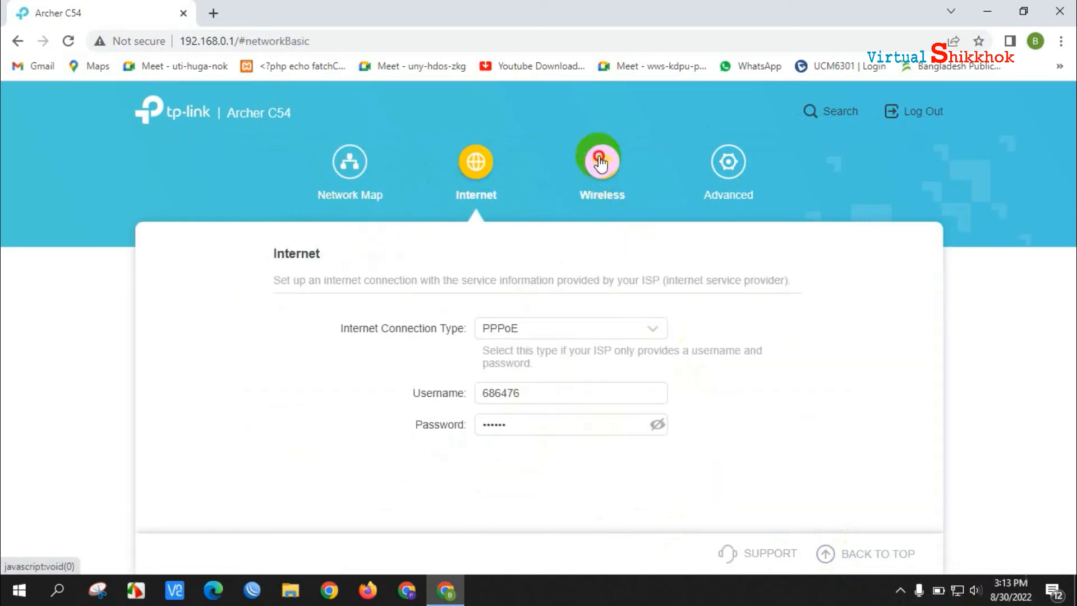
scroll(682, 269, down, 3)
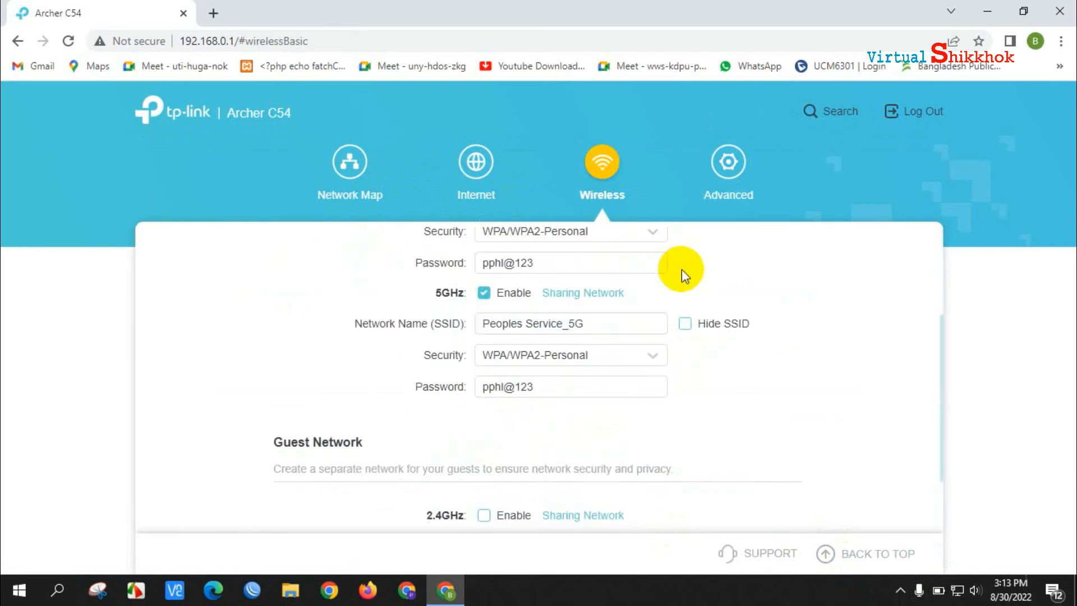
scroll(681, 270, up, 3)
click(726, 185)
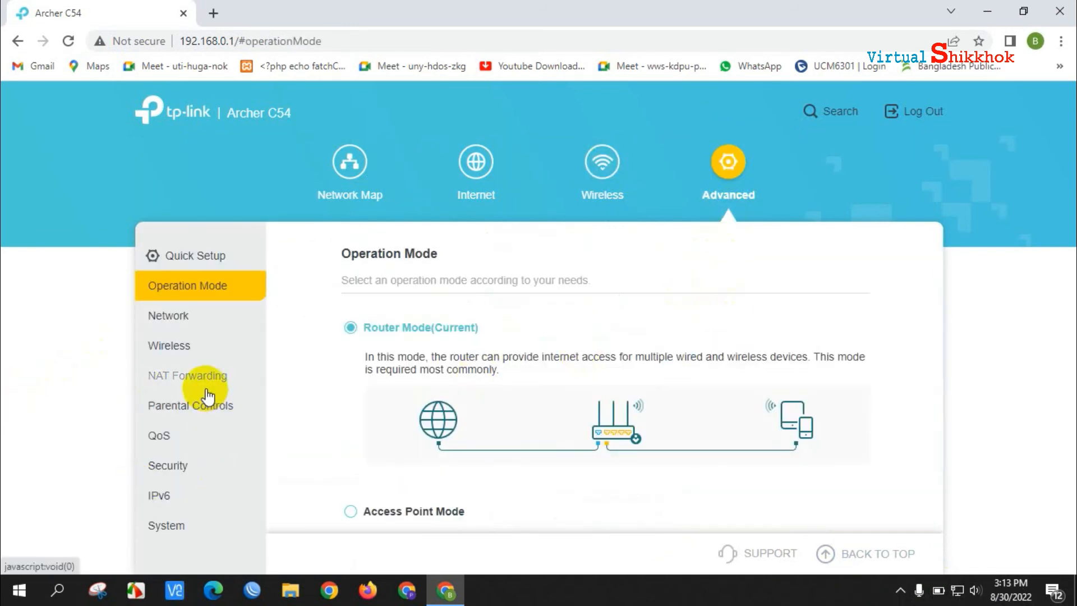
Step: Recheck the Internet and Wireless settings, return to Network Map, and open a new tab
click(476, 197)
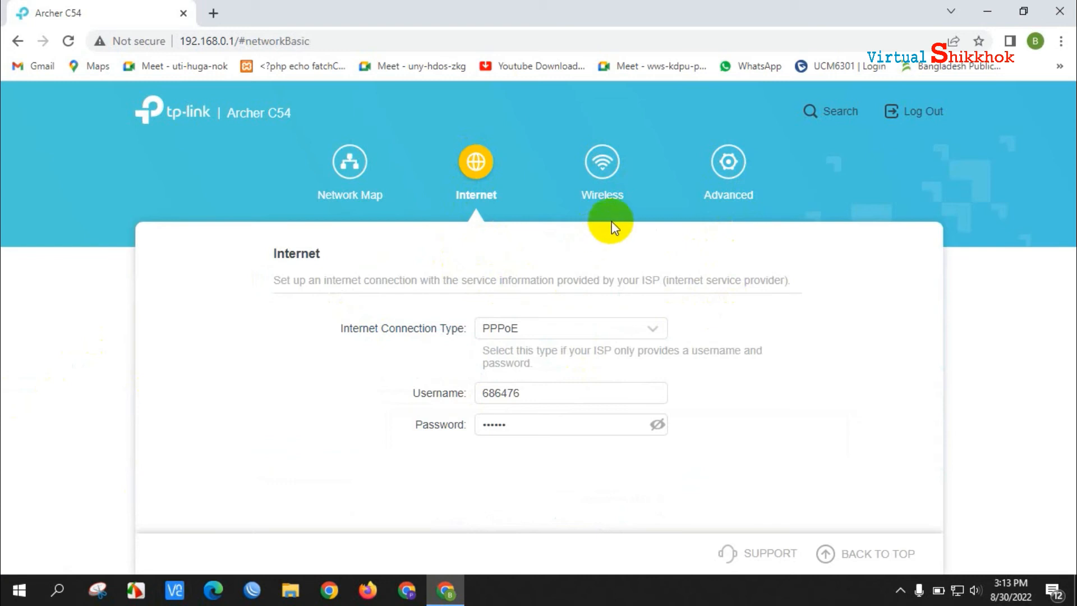
click(606, 177)
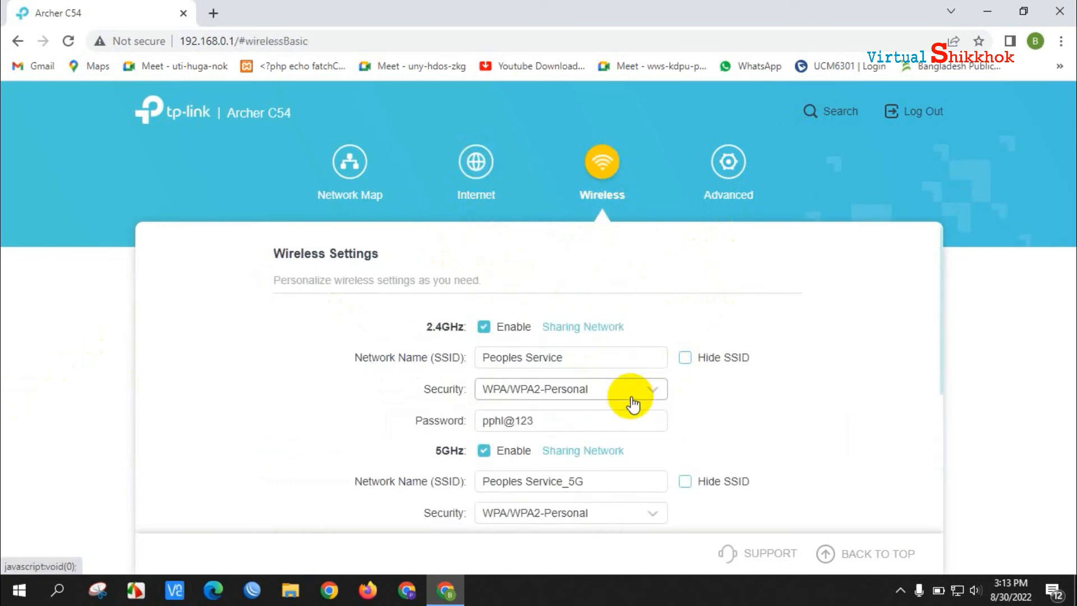
scroll(652, 441, down, 3)
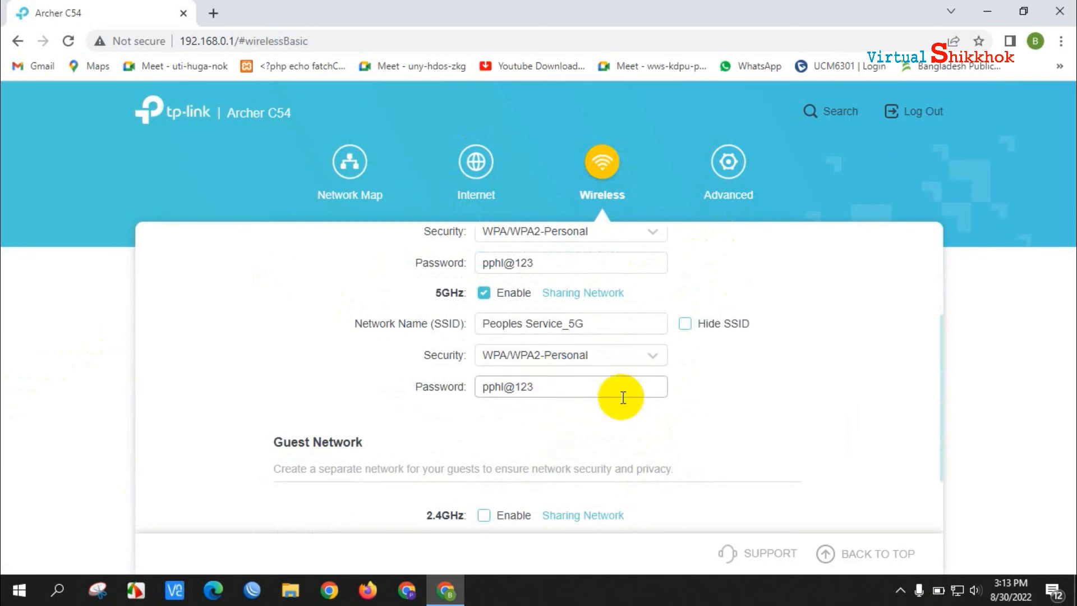
scroll(611, 402, up, 3)
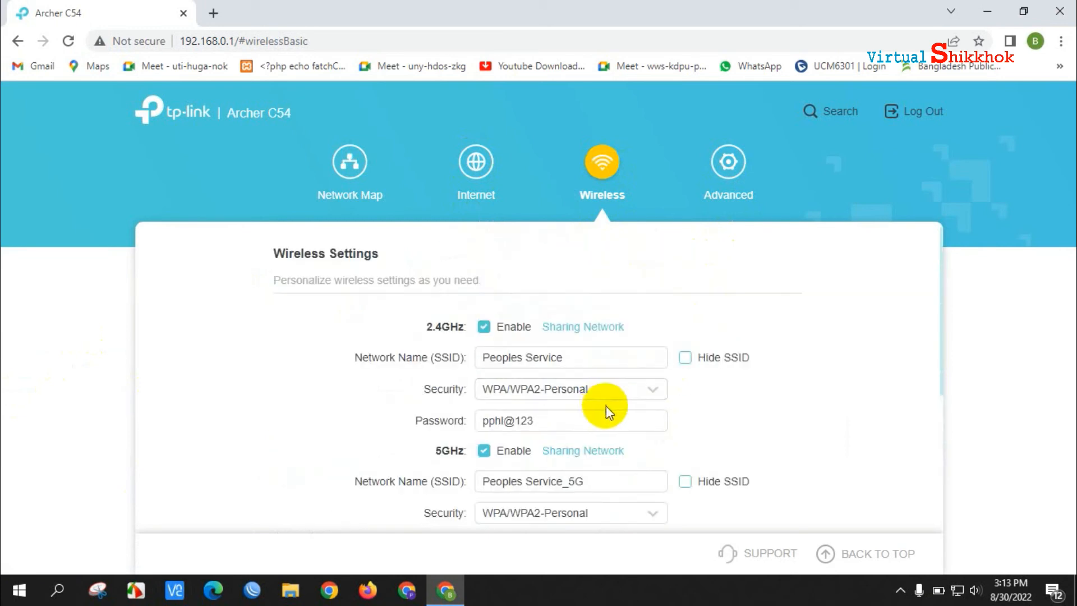
click(350, 168)
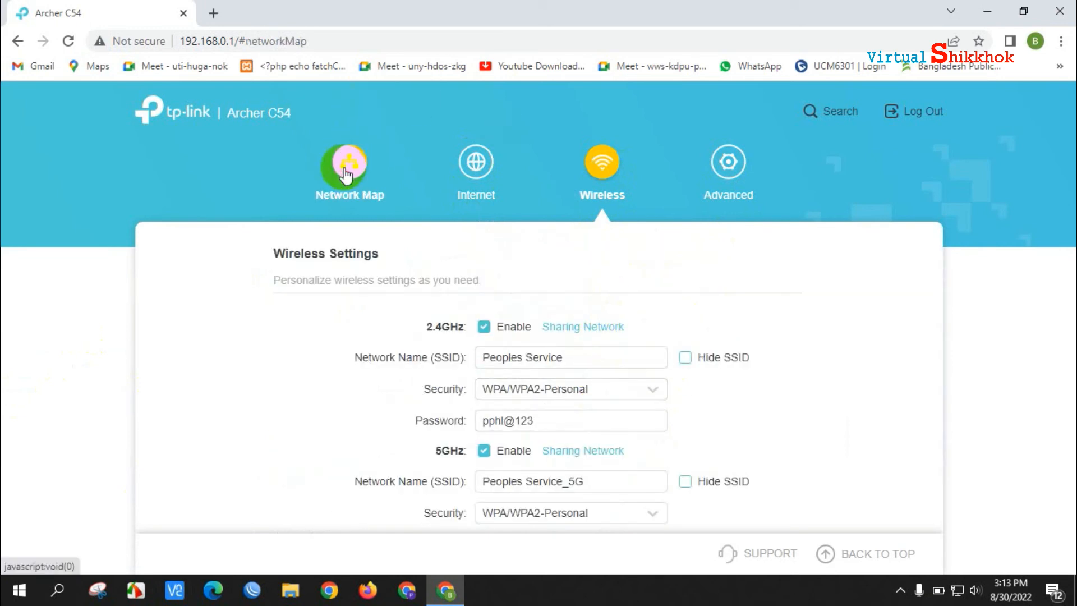
click(213, 13)
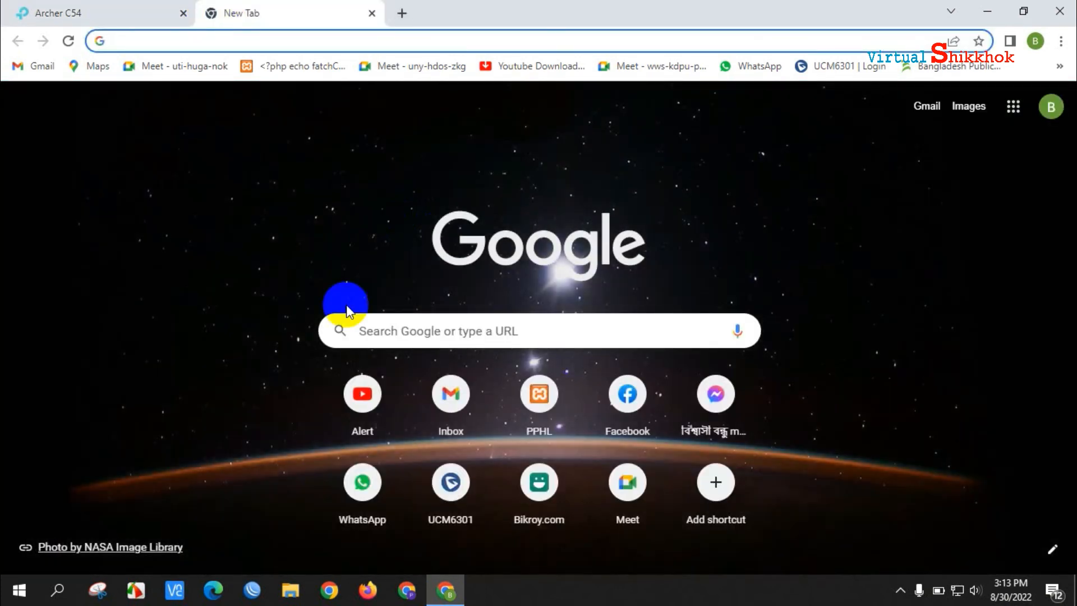
Step: Open YouTube in one tab and facebook.com in another, then return to YouTube
click(373, 421)
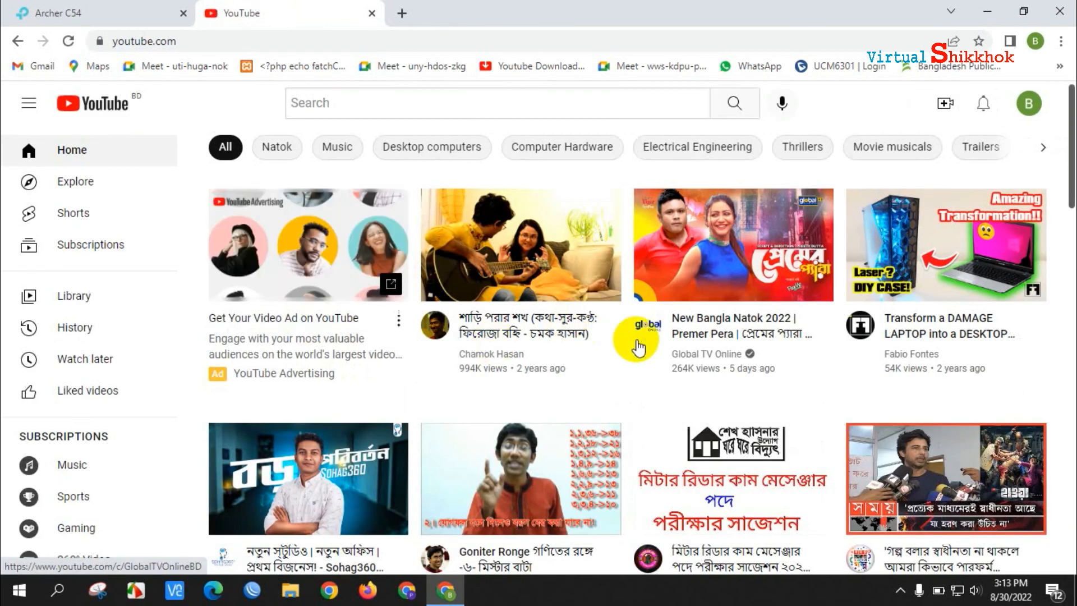
click(400, 11)
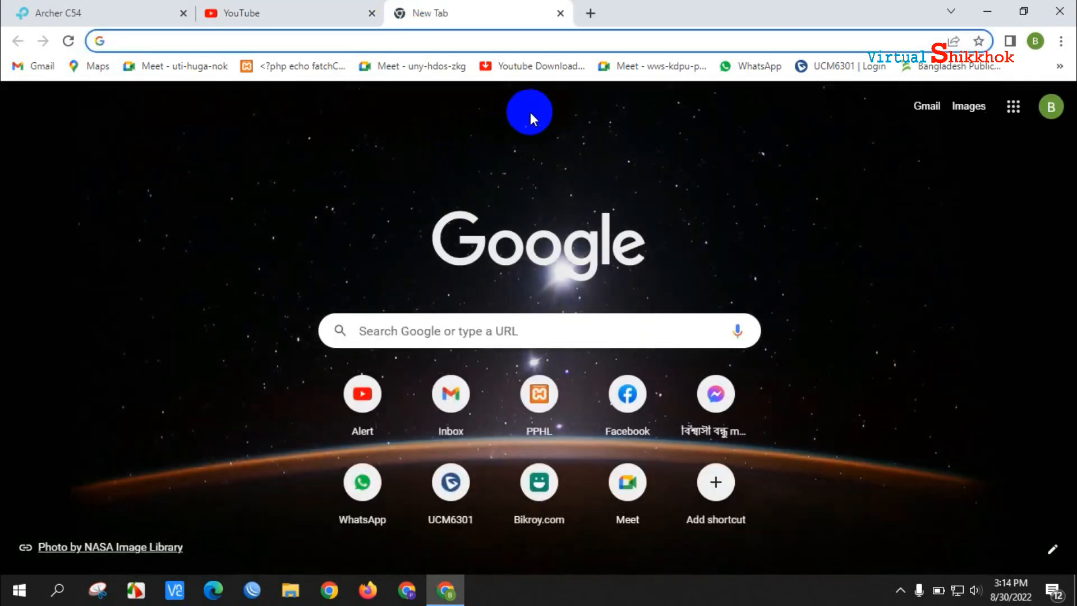
text(facebook.com)
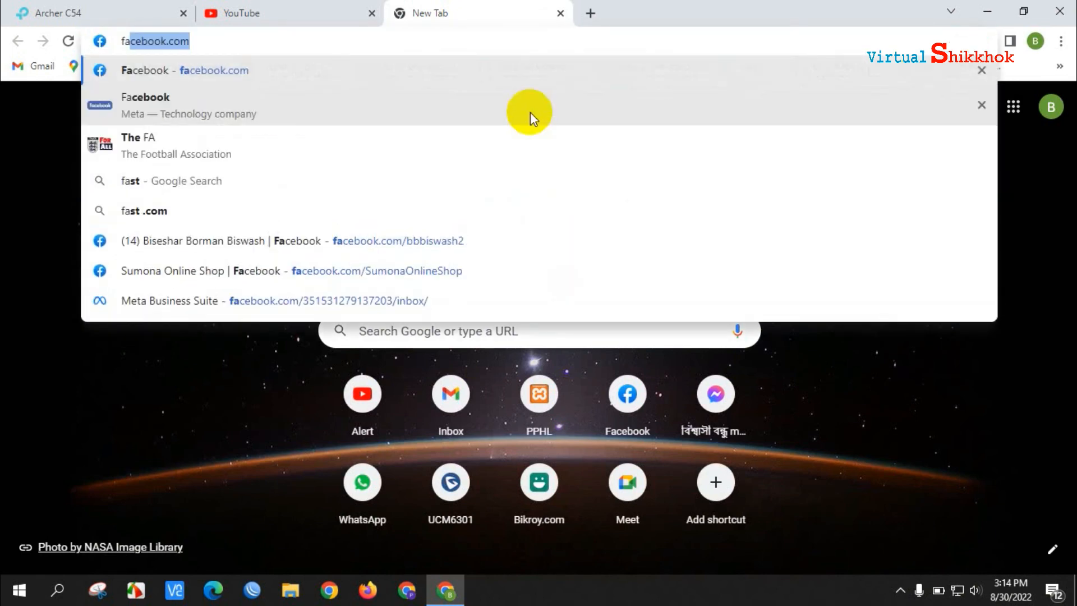
key(Return)
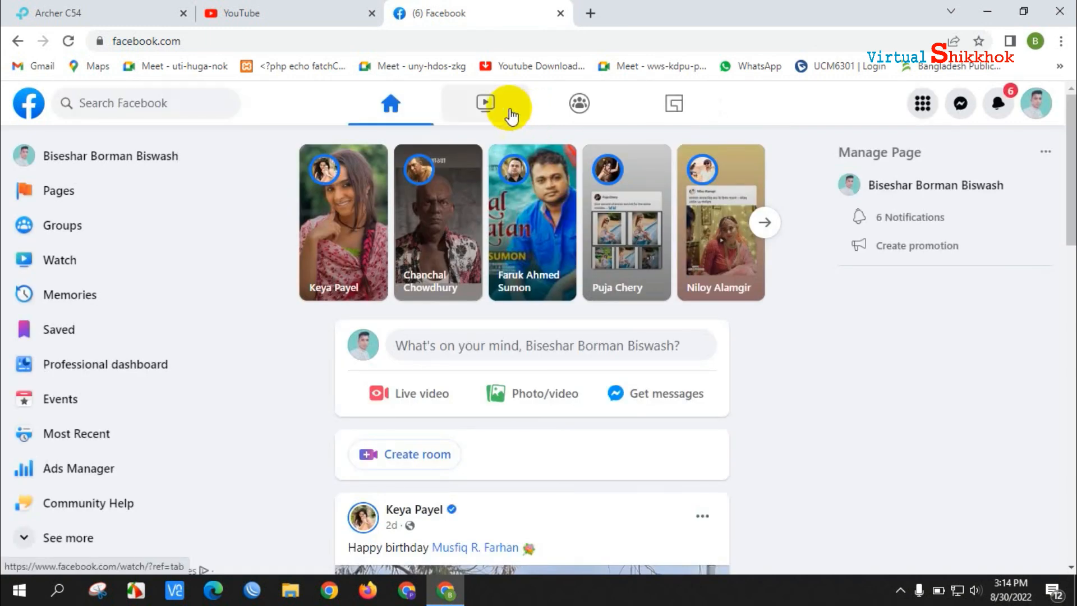
click(292, 9)
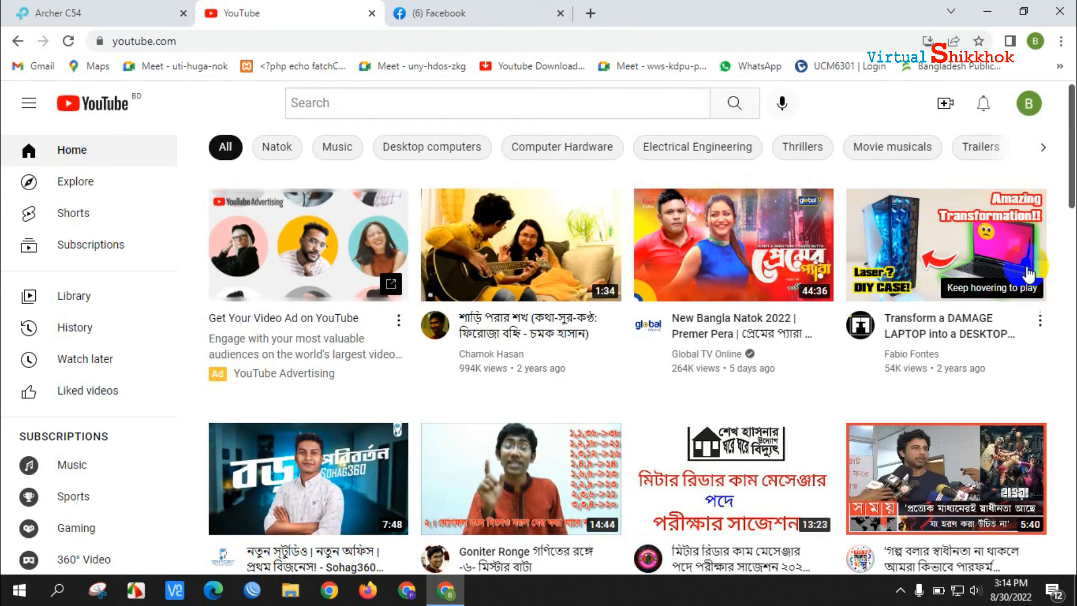
Step: Search 'virtual shikkhok', list the channel's uploaded videos, then return to the Archer C54 tab
click(422, 104)
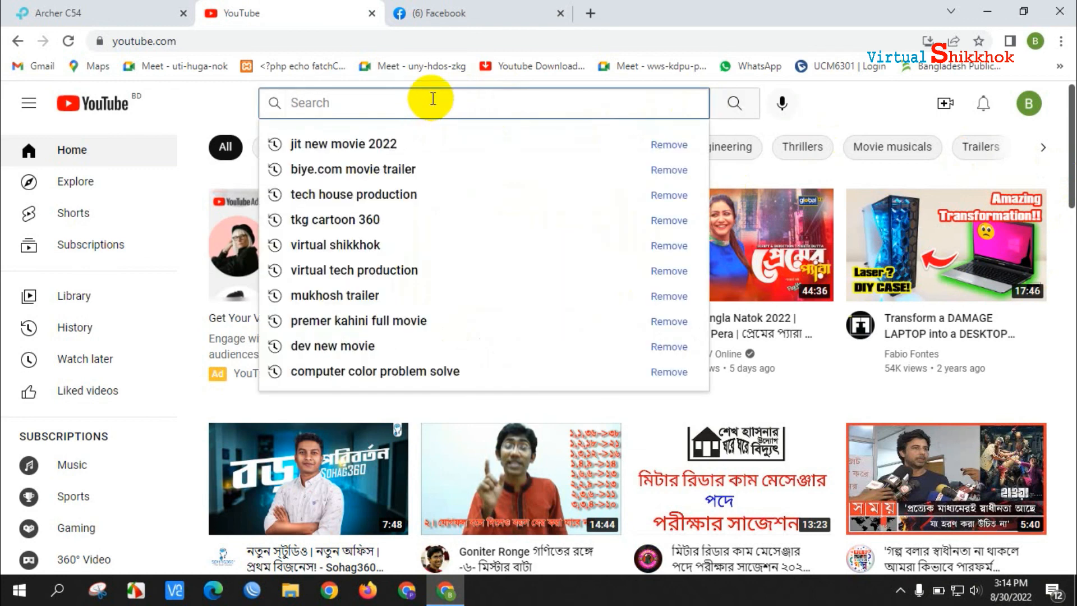
click(379, 245)
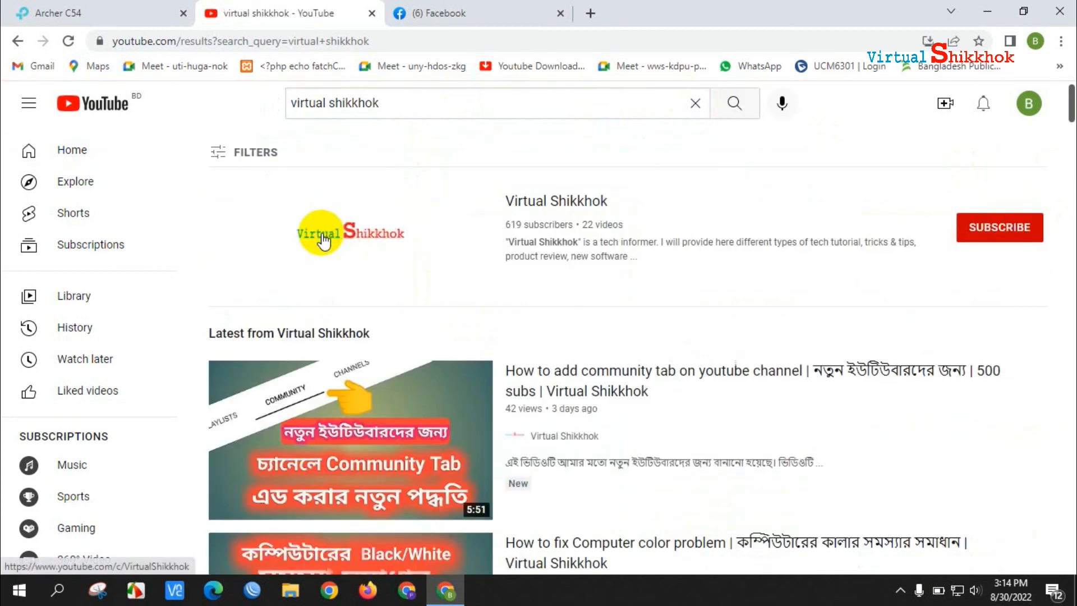
click(323, 239)
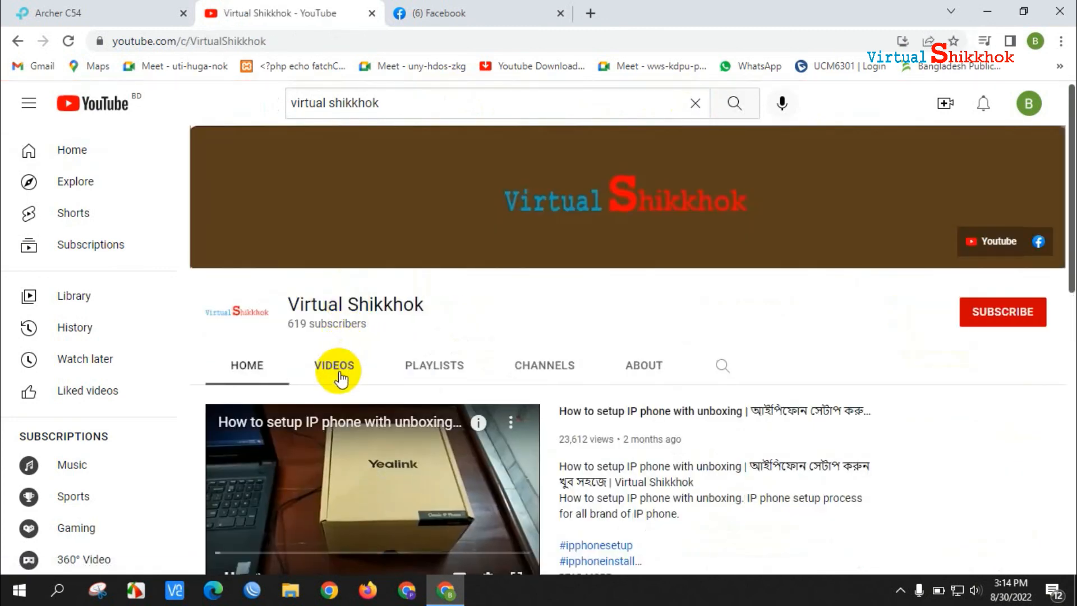
click(339, 375)
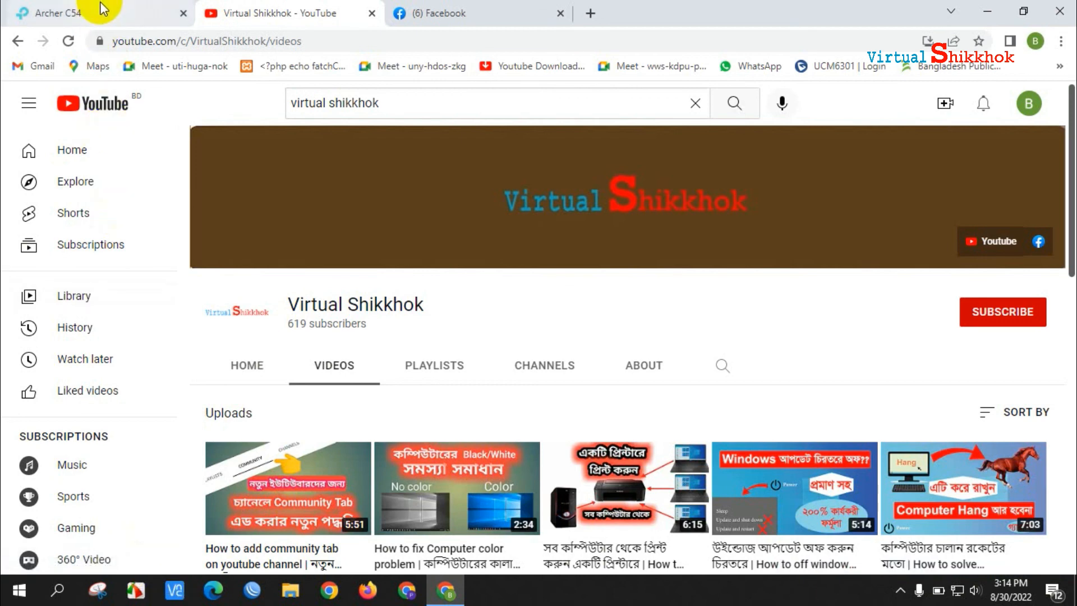
click(59, 13)
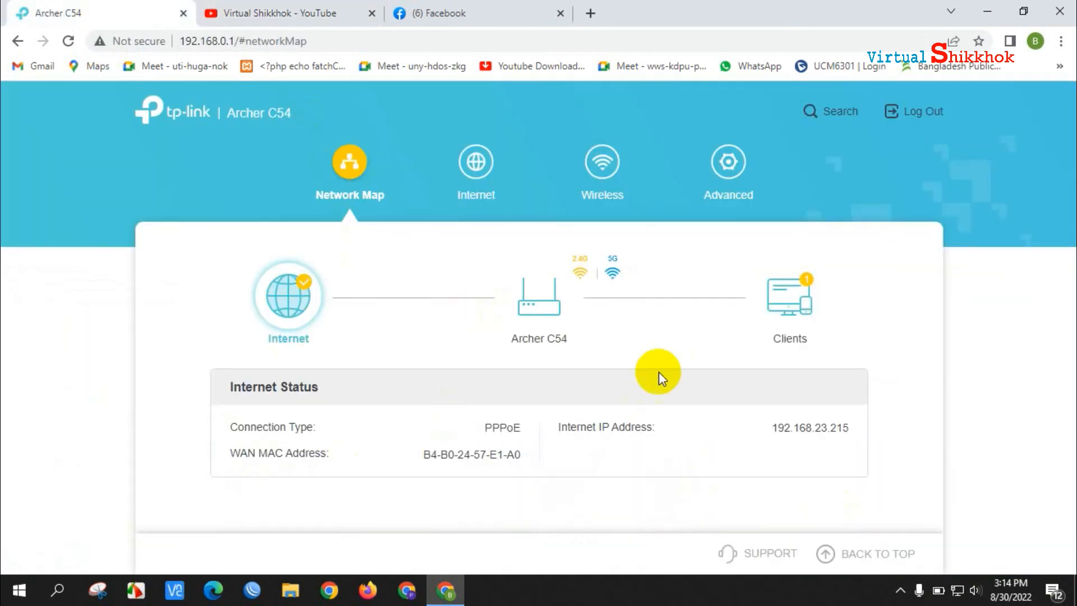